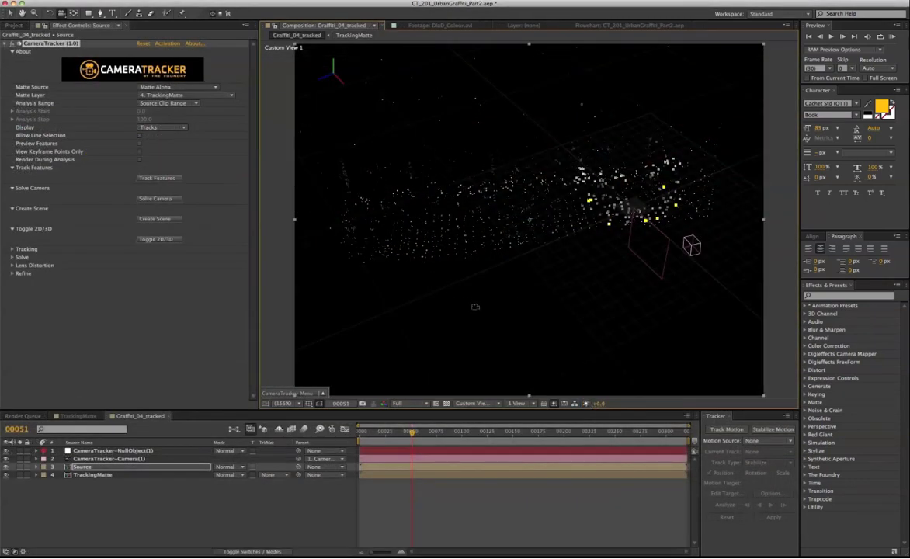
Toggle the CameraTracker display back to 2D, return the composition view to Active Camera, and deselect the Source layer
{"action": "left_click_drag", "start_coordinate": [436, 281], "coordinate": [513, 274]}
{"action": "left_click", "coordinate": [164, 240]}
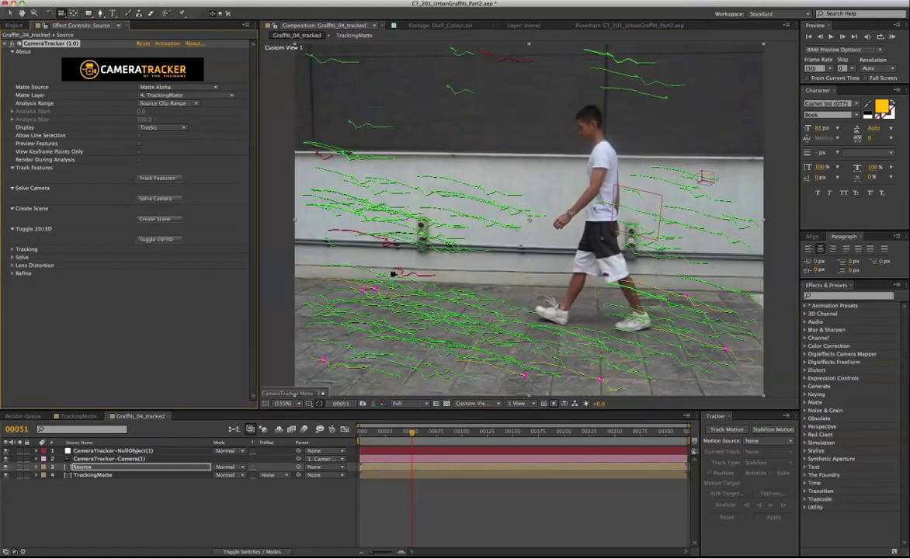
{"action": "left_click", "coordinate": [503, 405]}
{"action": "left_click", "coordinate": [451, 414]}
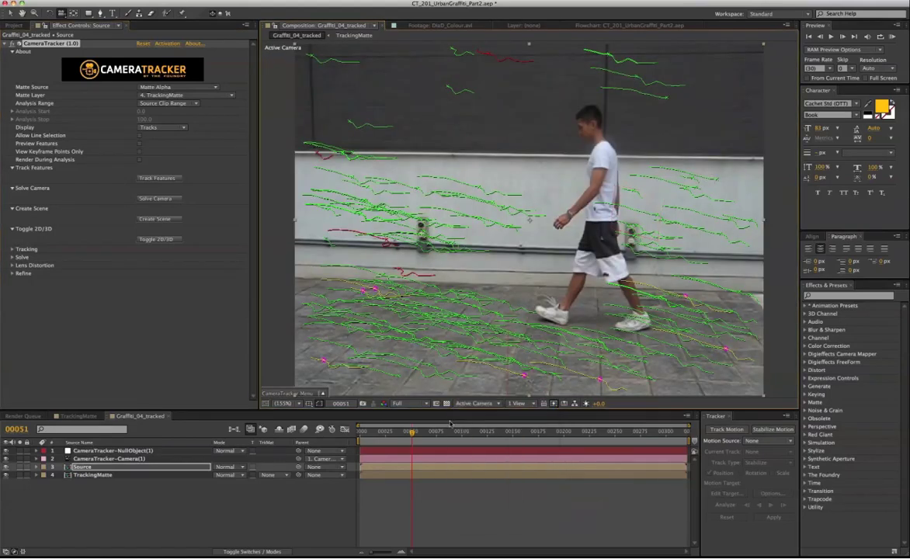
{"action": "left_click", "coordinate": [174, 497]}
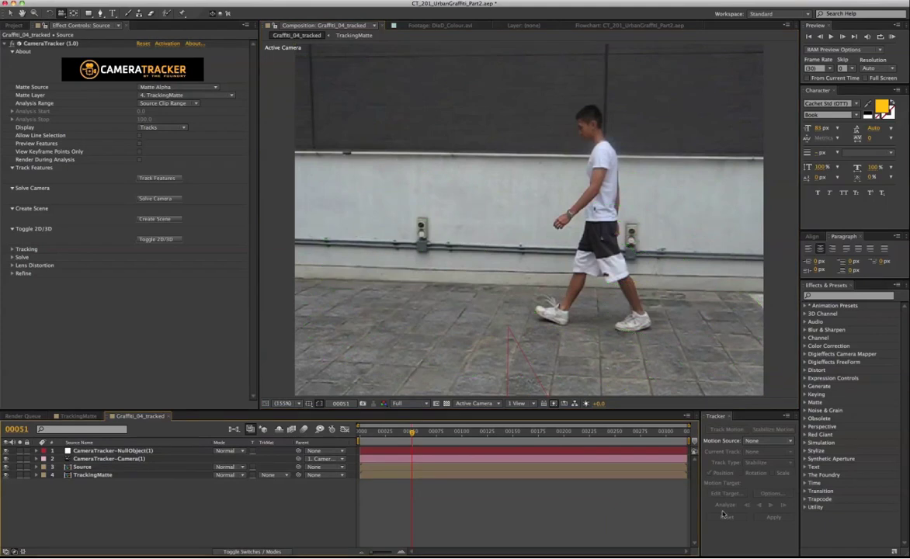
Review the graffiti result in the Graffiti_02.mov movie and close it
{"action": "mouse_move", "coordinate": [714, 553]}
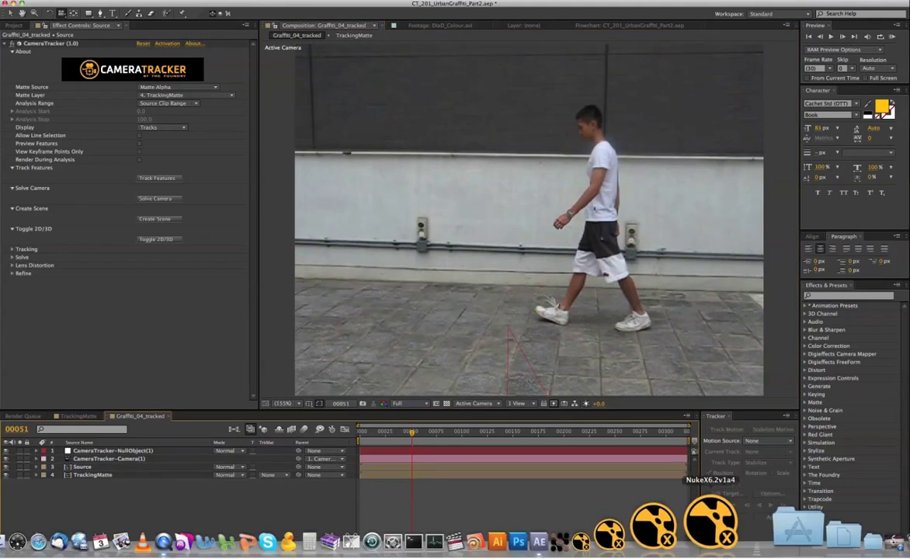
{"action": "left_click", "coordinate": [832, 534]}
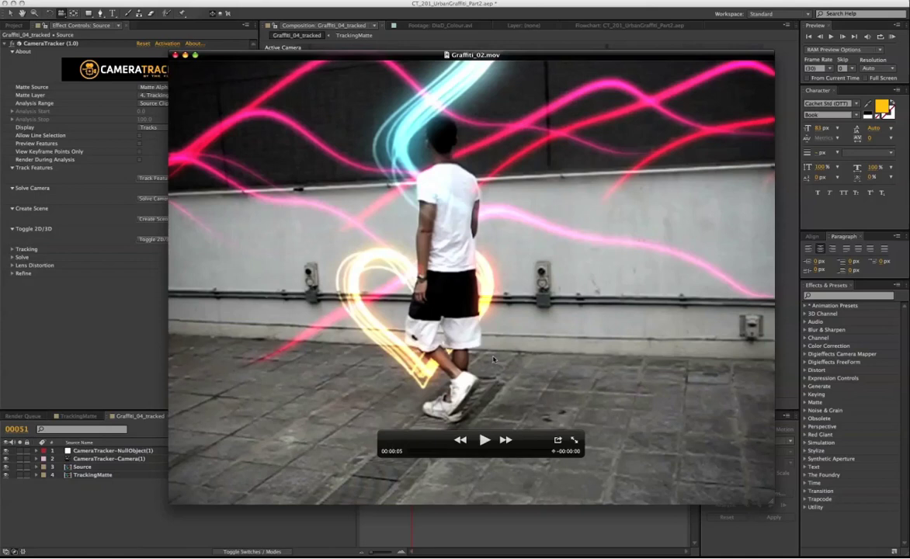
{"action": "left_click", "coordinate": [484, 440]}
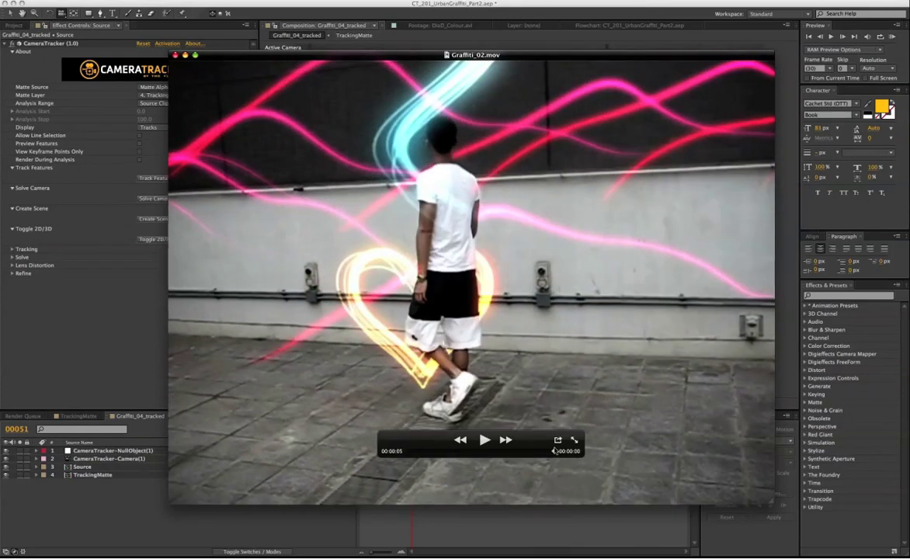
{"action": "left_click_drag", "start_coordinate": [553, 450], "coordinate": [501, 452]}
{"action": "left_click", "coordinate": [176, 55]}
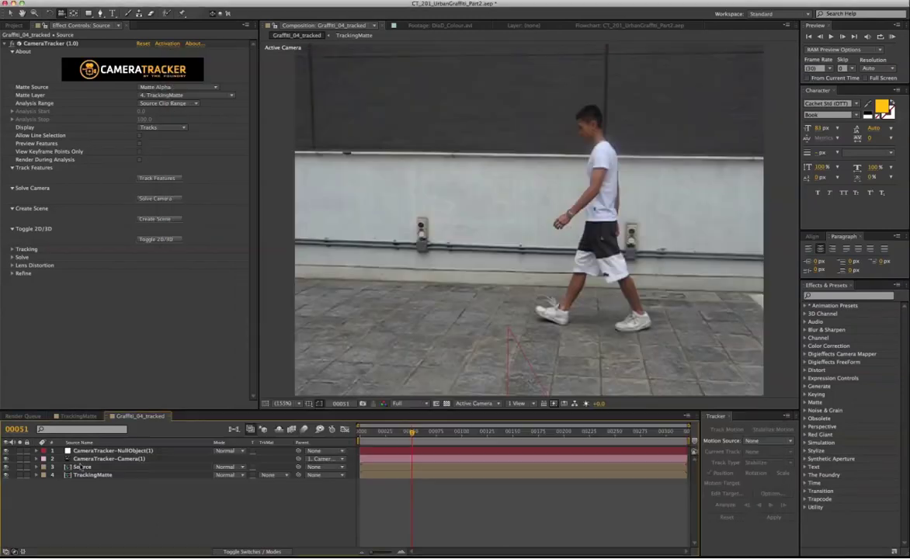
Add the RotoMan precomp from the project to the top of the Graffiti_04_tracked composition
{"action": "left_click", "coordinate": [12, 26]}
{"action": "left_click", "coordinate": [45, 201]}
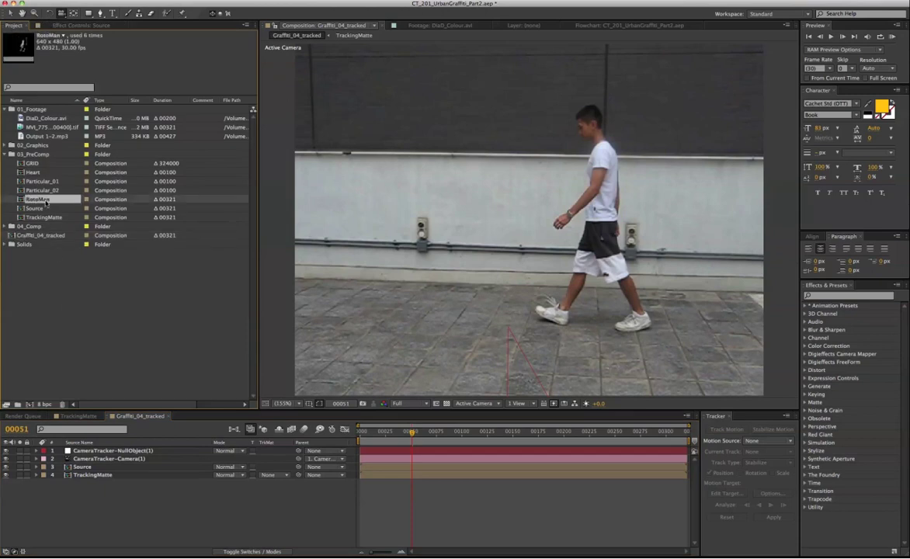
{"action": "left_click_drag", "start_coordinate": [45, 200], "coordinate": [93, 471]}
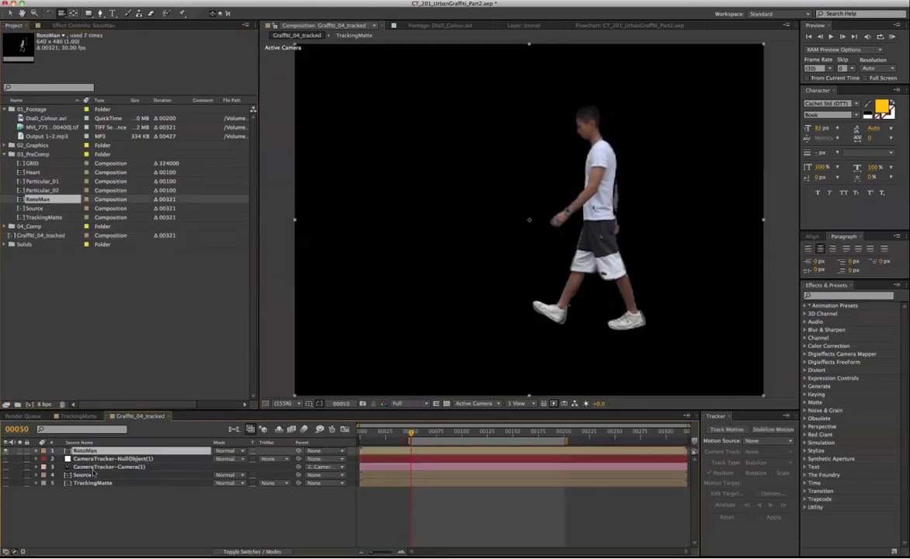
Duplicate the CameraTracker-Camera(1) layer and place the copy directly below RotoMan
{"action": "left_click", "coordinate": [92, 468]}
{"action": "key", "text": "super+d"}
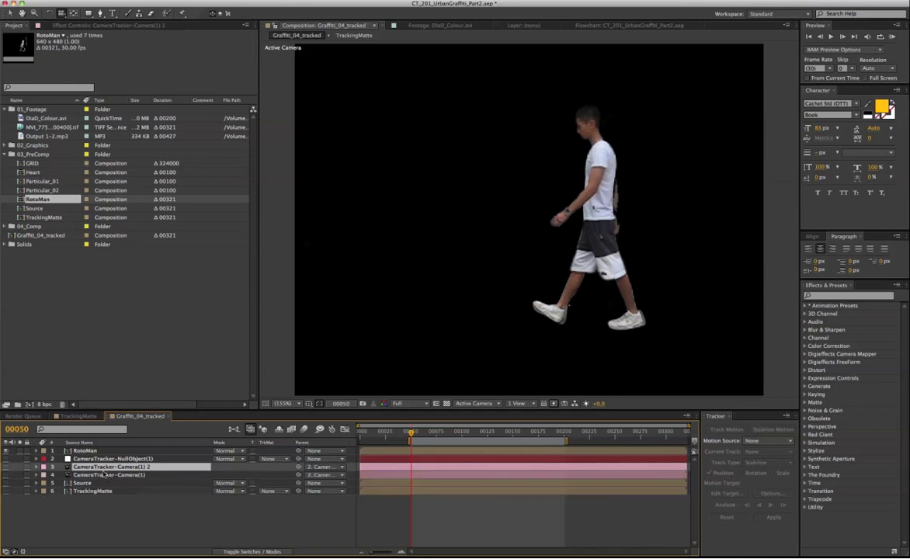
{"action": "left_click_drag", "start_coordinate": [105, 456], "coordinate": [115, 456]}
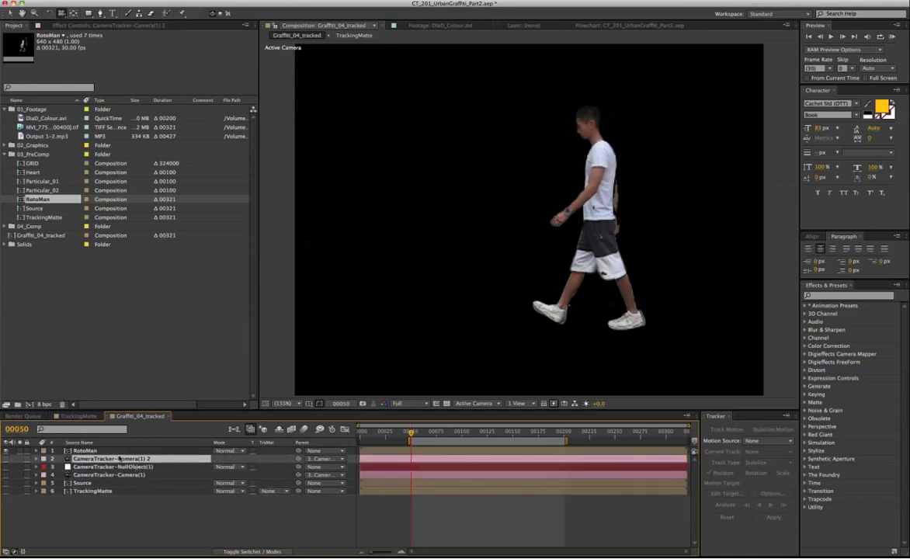
Rename the duplicated camera layer as CameraNew and set its parent to None
{"action": "key", "text": "Return"}
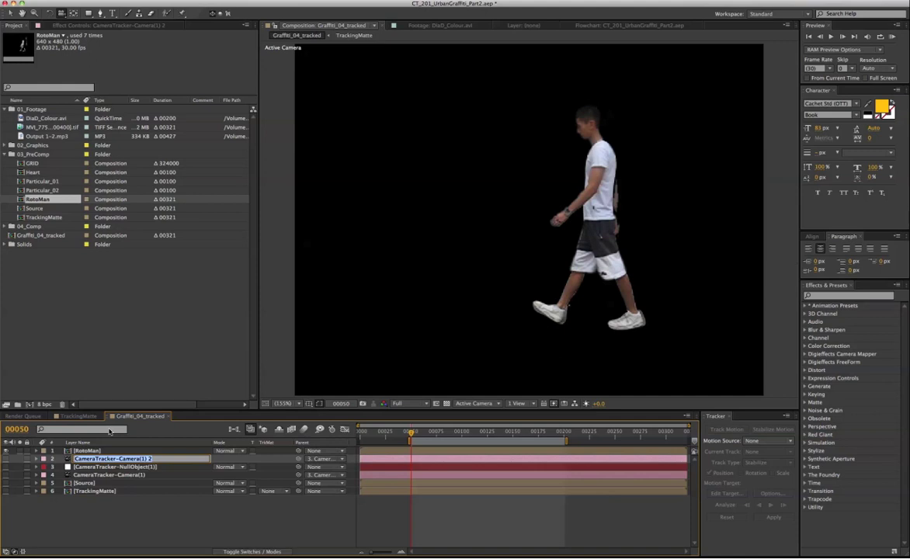
{"action": "type", "text": "New"}
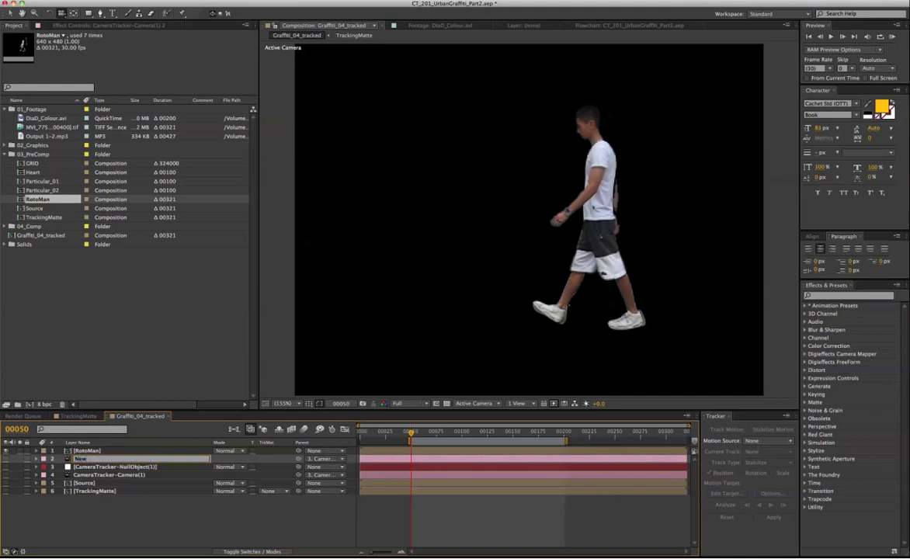
{"action": "type", "text": "Camera"}
{"action": "key", "text": "Return"}
{"action": "left_click", "coordinate": [316, 459]}
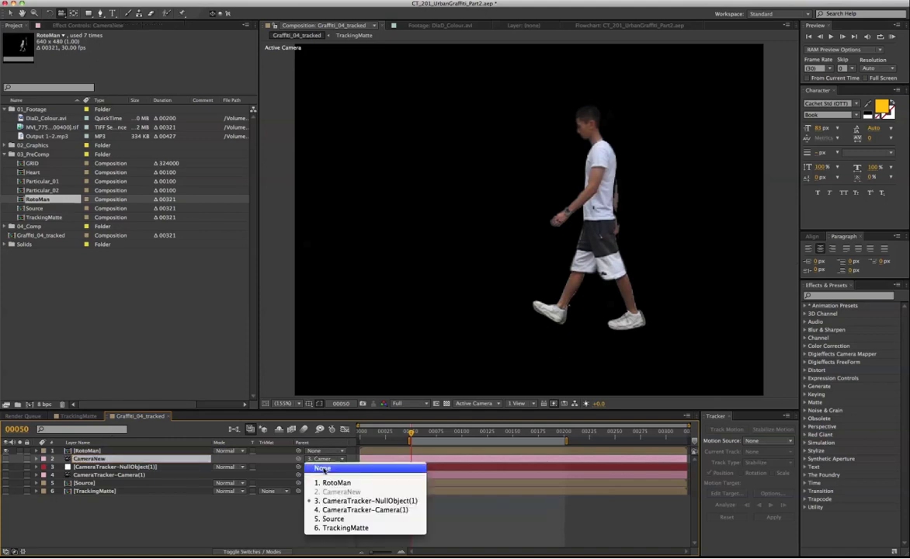
{"action": "left_click", "coordinate": [314, 464]}
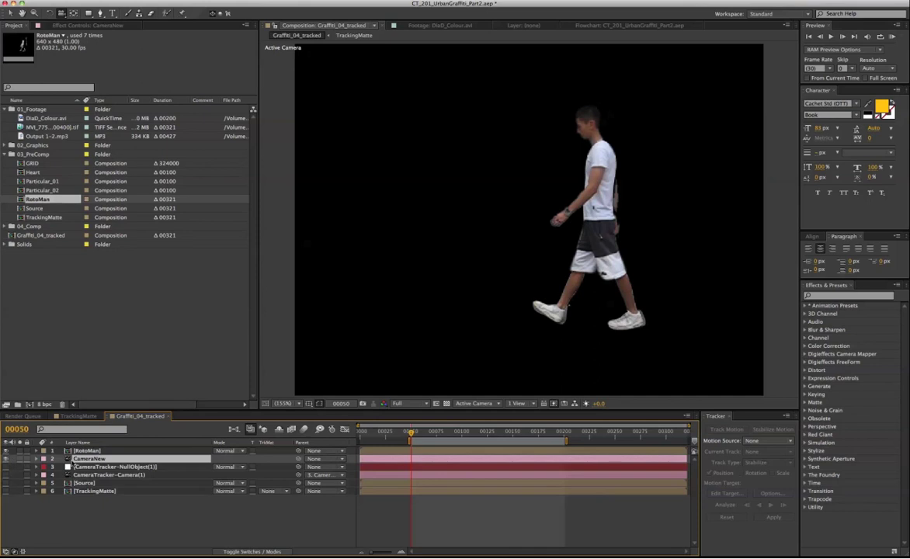
Switch the composition to Custom View 1 and remove CameraNew's Position and X, Y and Z Rotation keyframes
{"action": "key", "text": "u"}
{"action": "left_click", "coordinate": [473, 402]}
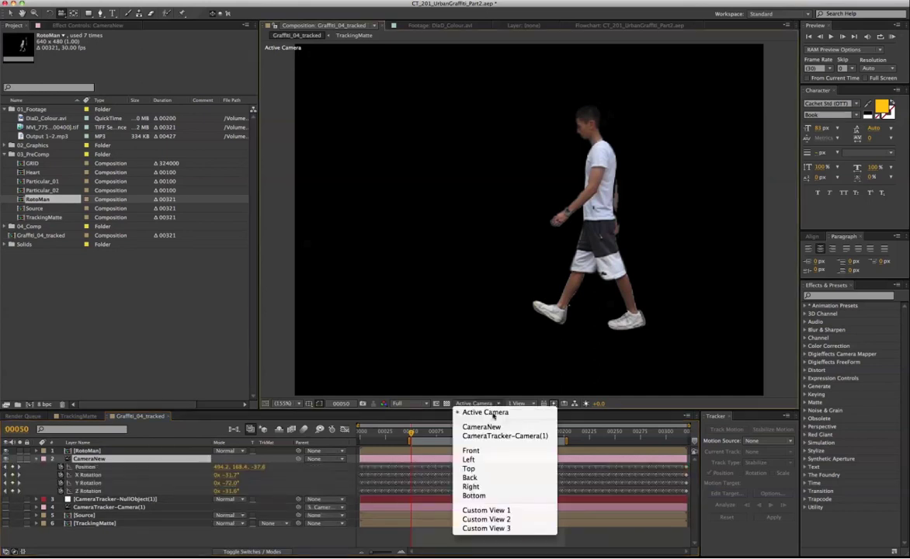
{"action": "left_click", "coordinate": [497, 510]}
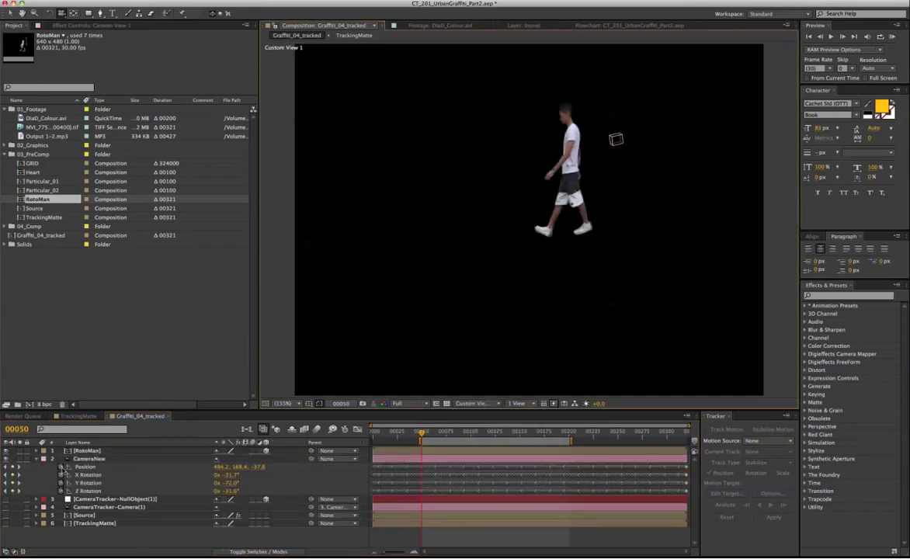
{"action": "left_click_drag", "start_coordinate": [61, 467], "coordinate": [63, 492]}
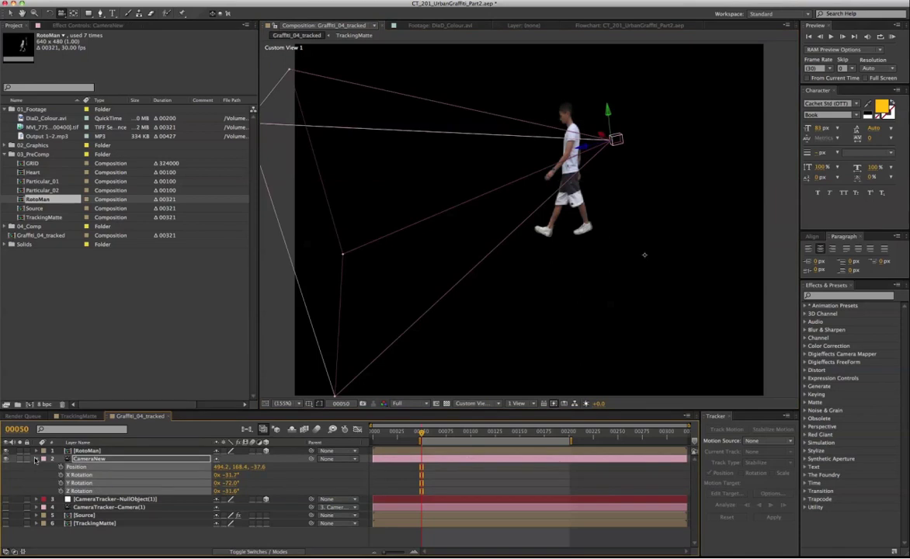
Reset all Transform properties of CameraNew to their defaults
{"action": "left_click", "coordinate": [35, 459]}
{"action": "left_click", "coordinate": [35, 459]}
{"action": "left_click", "coordinate": [221, 467]}
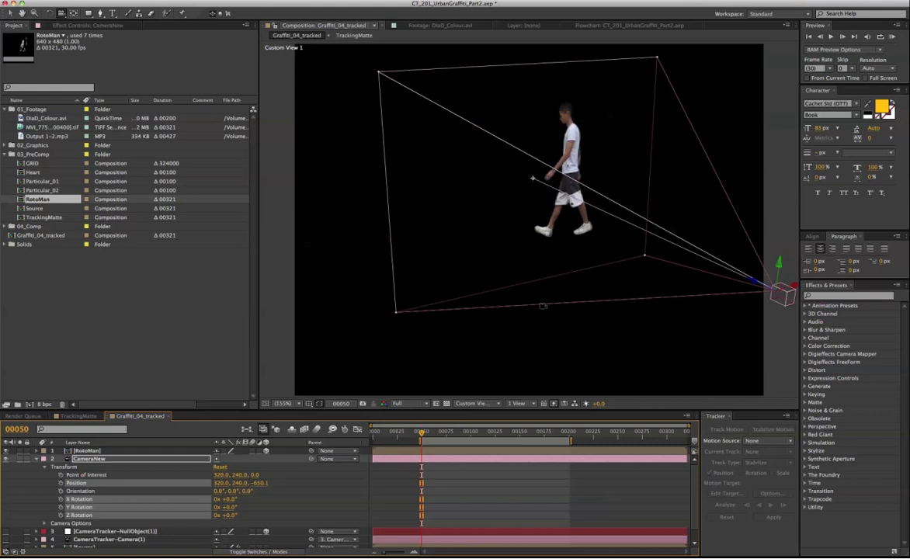
Change CameraNew to a One-Node Camera and parent the RotoMan layer to it
{"action": "left_click_drag", "start_coordinate": [488, 272], "coordinate": [652, 299]}
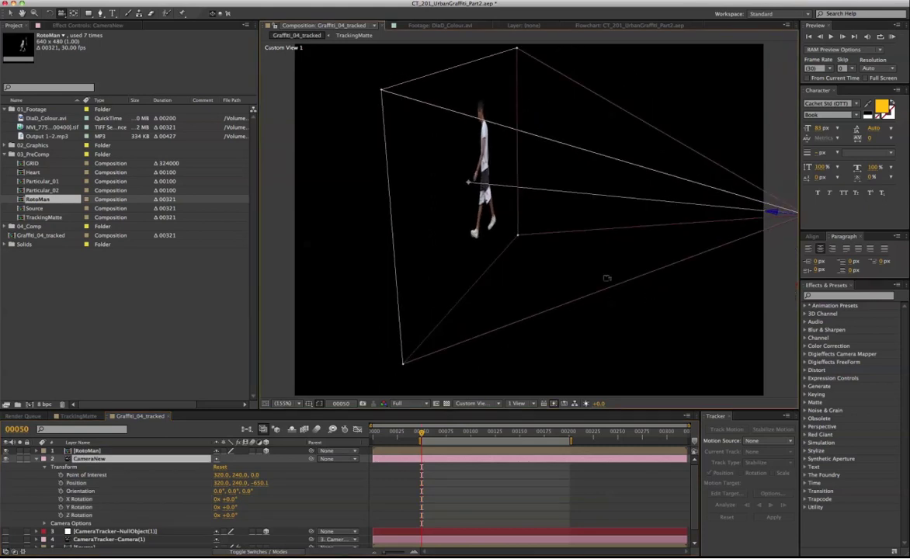
{"action": "key", "text": "c"}
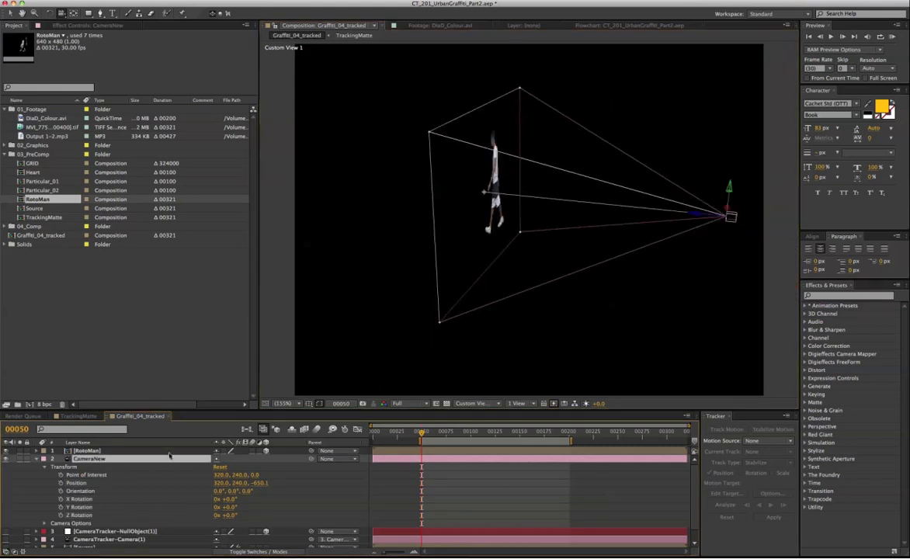
{"action": "double_click", "coordinate": [171, 458]}
{"action": "left_click", "coordinate": [256, 163]}
{"action": "left_click", "coordinate": [261, 172]}
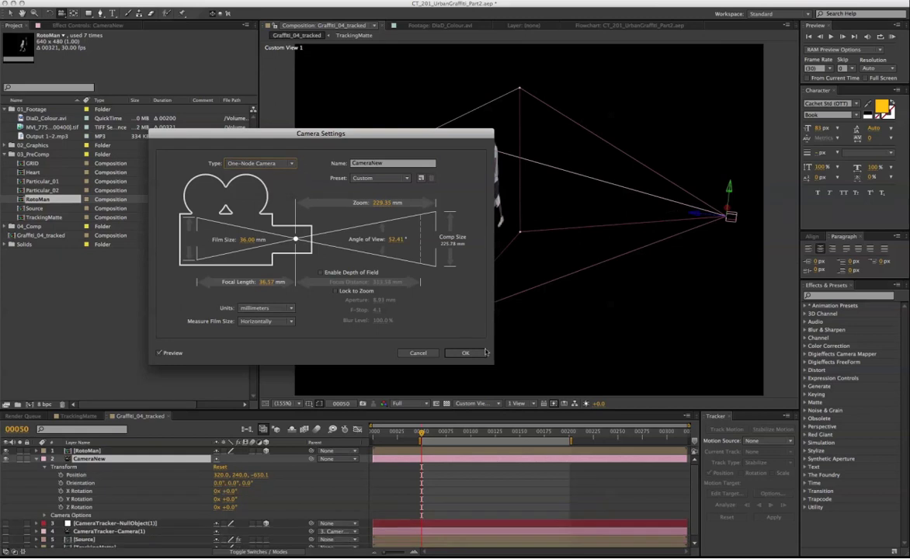
{"action": "key", "text": "Return"}
{"action": "left_click_drag", "start_coordinate": [136, 462], "coordinate": [122, 459]}
{"action": "left_click", "coordinate": [116, 461]}
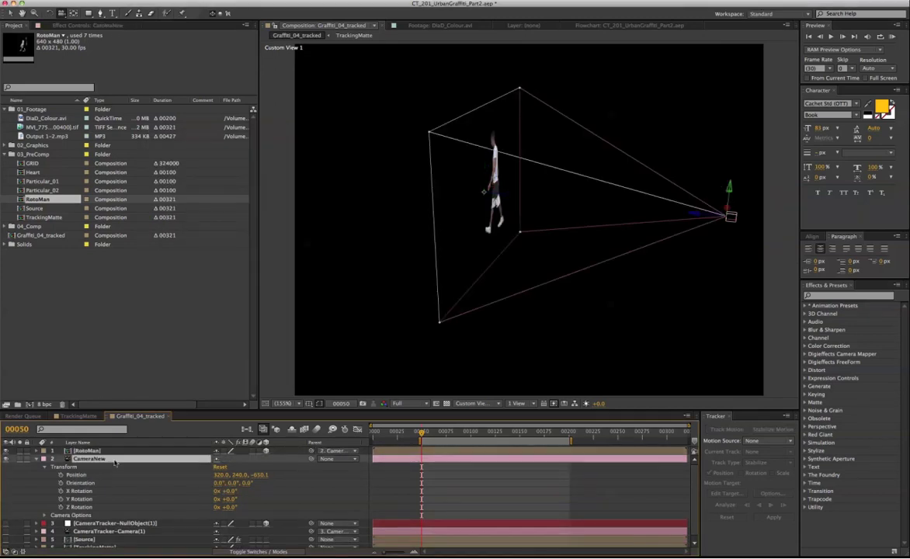
Give RotoMan's Scale the expression x=(100/thisComp.layer("CameraNew").cameraOption.zoom)*transform.position[2]; with [x,x,x] on a separate line
{"action": "left_click", "coordinate": [181, 451]}
{"action": "key", "text": "s"}
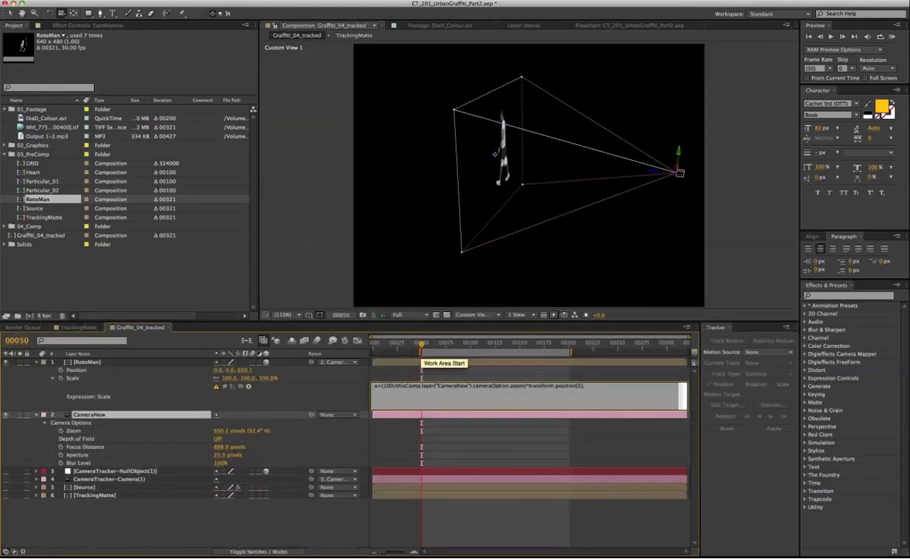
{"action": "key", "text": "Return"}
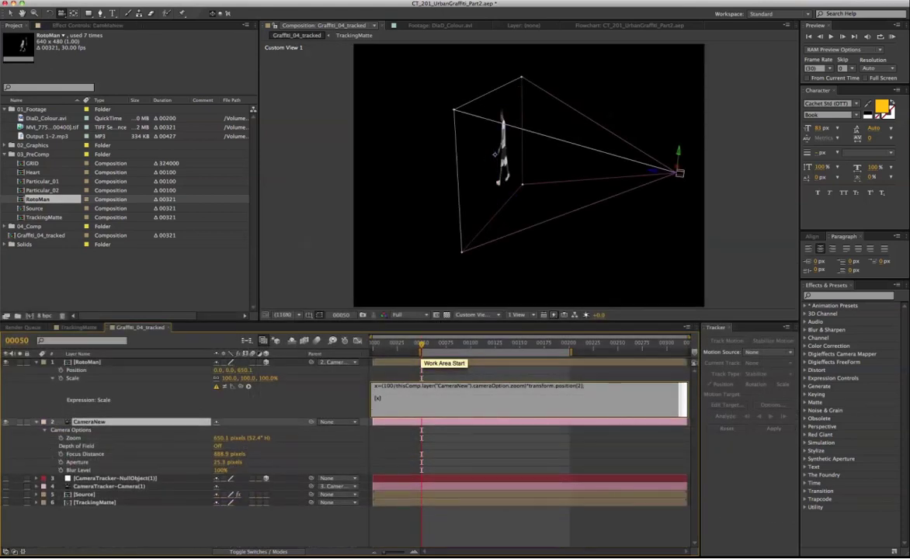
{"action": "type", "text": ",x"}
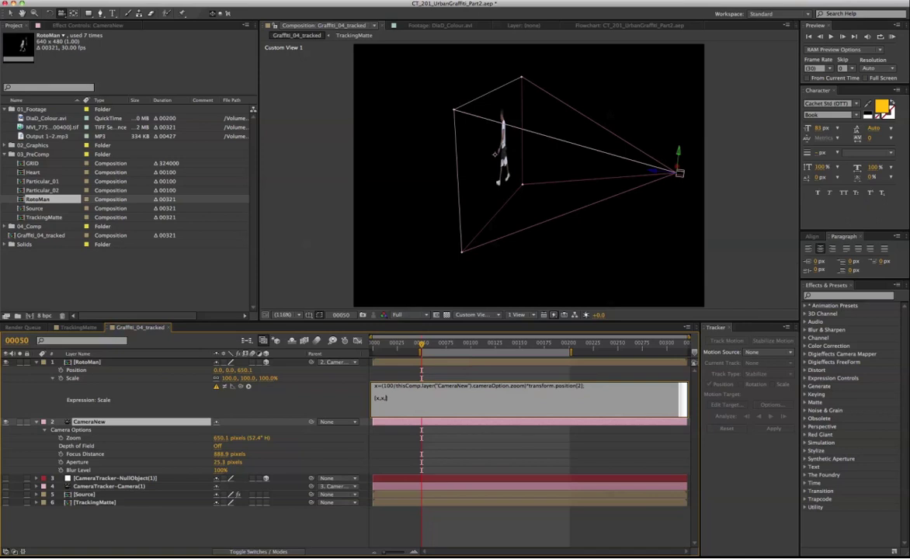
{"action": "type", "text": ",x"}
{"action": "left_click", "coordinate": [142, 390]}
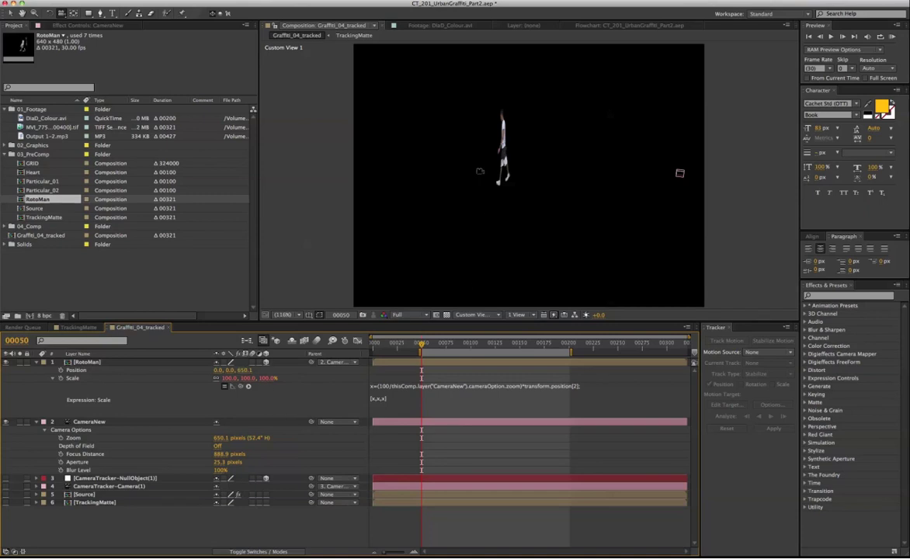
Set RotoMan's Z position to about 323 and select it together with CameraNew to check its size against the camera frustum
{"action": "left_click_drag", "start_coordinate": [245, 371], "coordinate": [109, 371]}
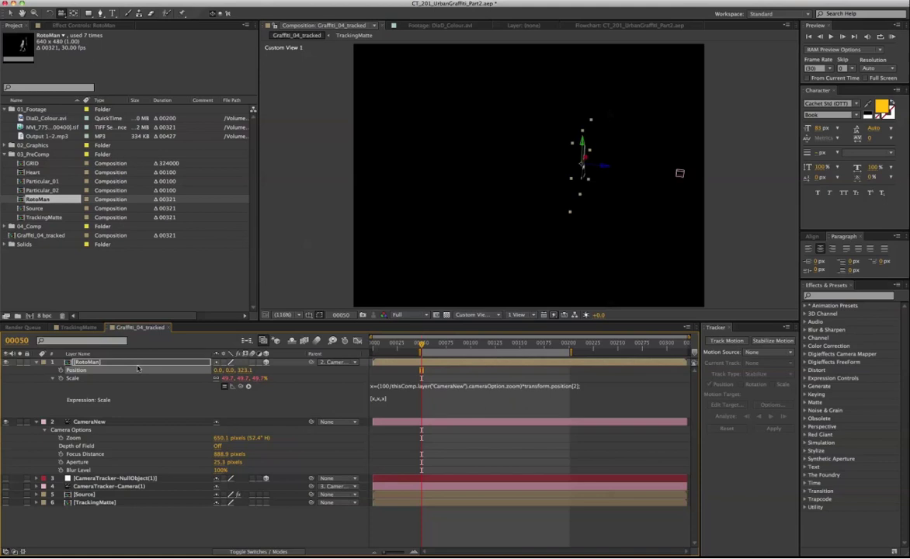
{"action": "left_click_drag", "start_coordinate": [560, 207], "coordinate": [599, 168]}
{"action": "left_click", "coordinate": [146, 423], "text": "shift"}
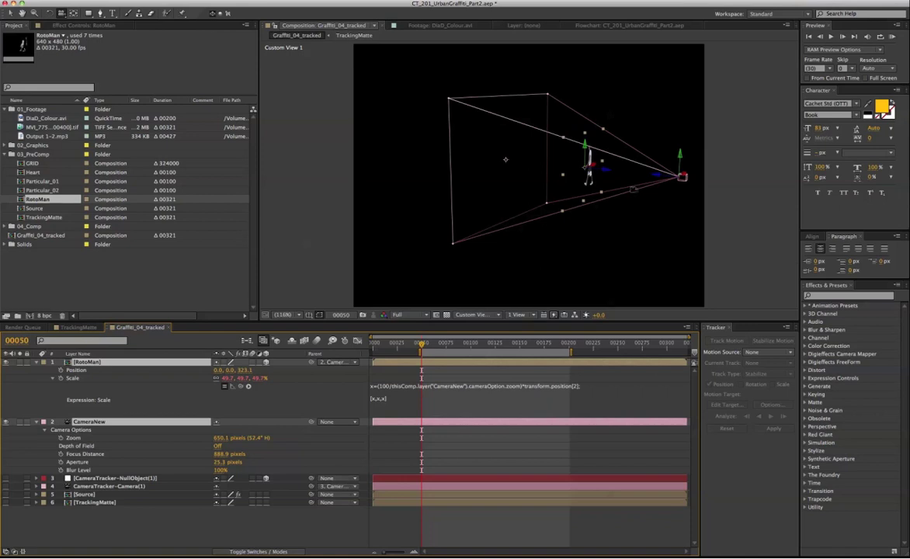
Test the rig by moving CameraNew in Custom View 1 and changing RotoMan's distance from the camera
{"action": "key", "text": "v"}
{"action": "left_click", "coordinate": [179, 422]}
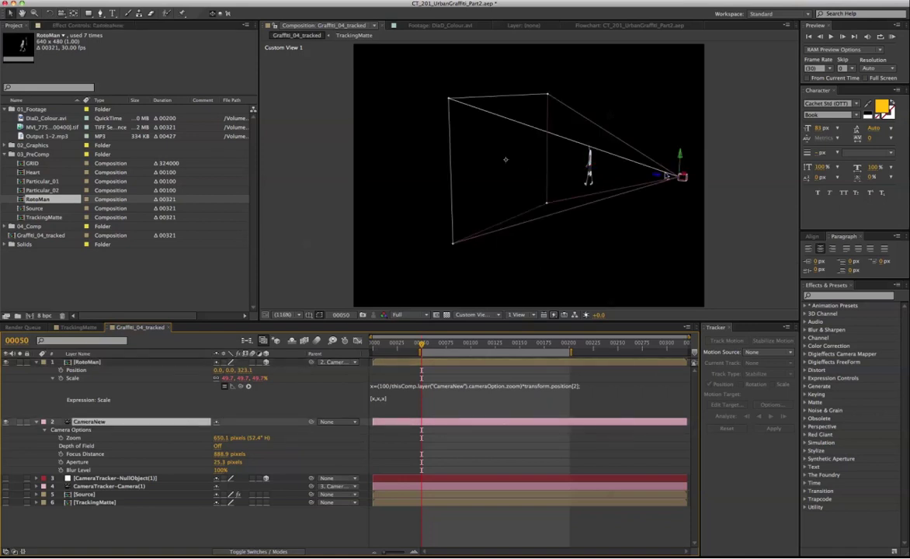
{"action": "left_click_drag", "start_coordinate": [684, 176], "coordinate": [646, 201]}
{"action": "left_click_drag", "start_coordinate": [245, 371], "coordinate": [226, 303]}
{"action": "left_click", "coordinate": [143, 423]}
{"action": "key", "text": "c"}
{"action": "left_click_drag", "start_coordinate": [597, 235], "coordinate": [499, 268]}
Parent CameraNew to the CameraTracker-NullObject(1) layer
{"action": "left_click", "coordinate": [269, 456]}
{"action": "left_click", "coordinate": [147, 363]}
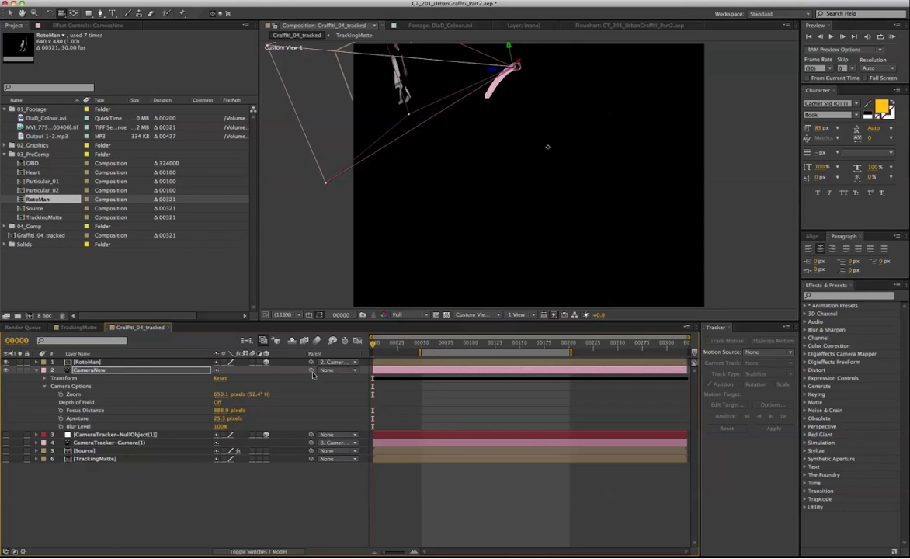
{"action": "left_click_drag", "start_coordinate": [312, 371], "coordinate": [177, 439]}
{"action": "left_click_drag", "start_coordinate": [204, 503], "coordinate": [163, 436]}
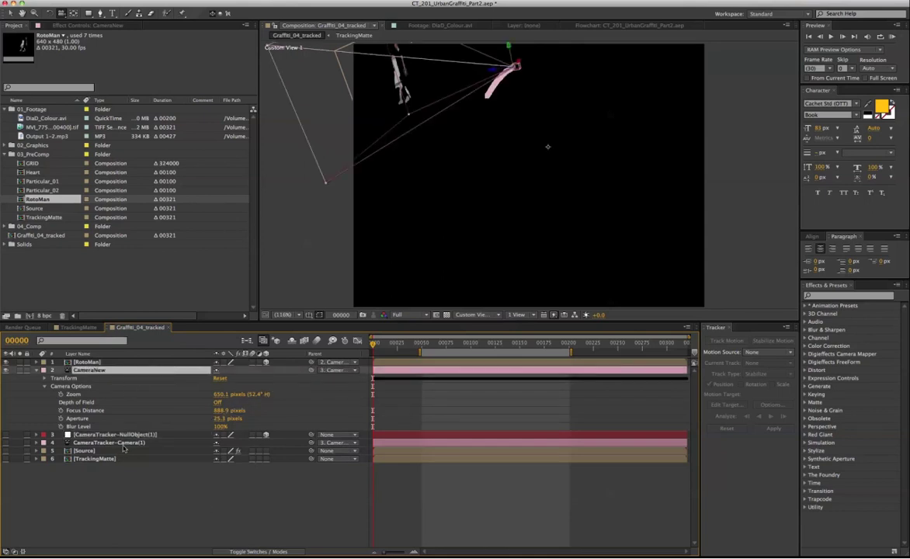
Examine the original tracked camera's Position and Rotation properties, and compare that camera with CameraNew against the 3D point cloud
{"action": "left_click", "coordinate": [121, 443]}
{"action": "left_click", "coordinate": [35, 443]}
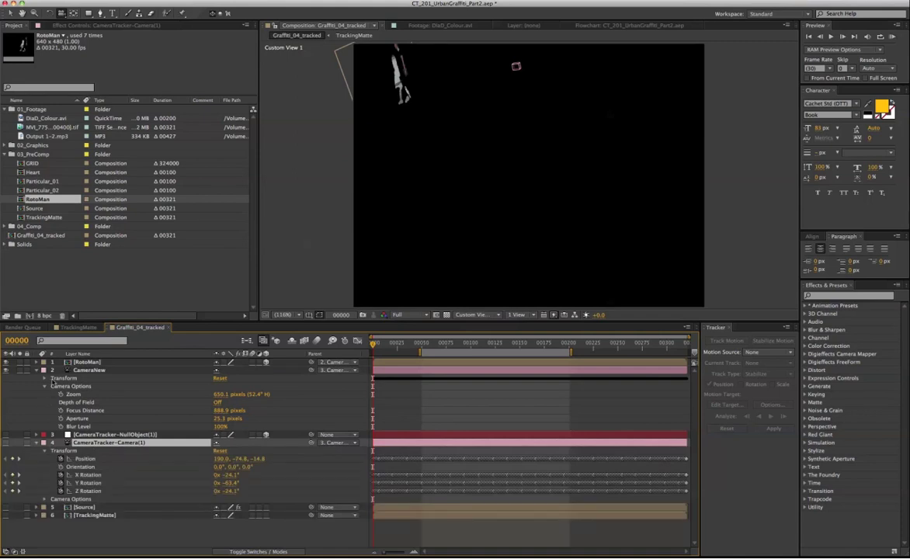
{"action": "left_click", "coordinate": [86, 459]}
{"action": "left_click", "coordinate": [100, 490], "text": "shift"}
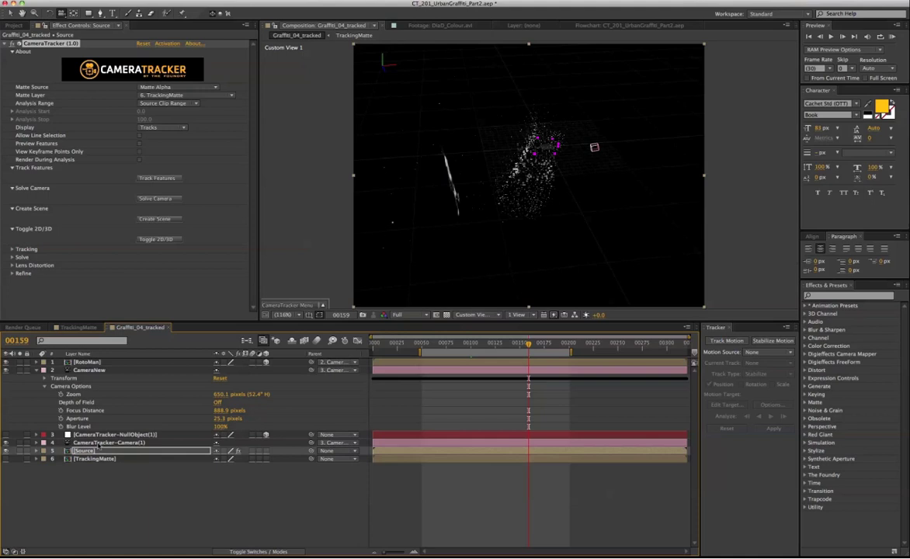
{"action": "left_click", "coordinate": [101, 442]}
{"action": "left_click", "coordinate": [189, 370]}
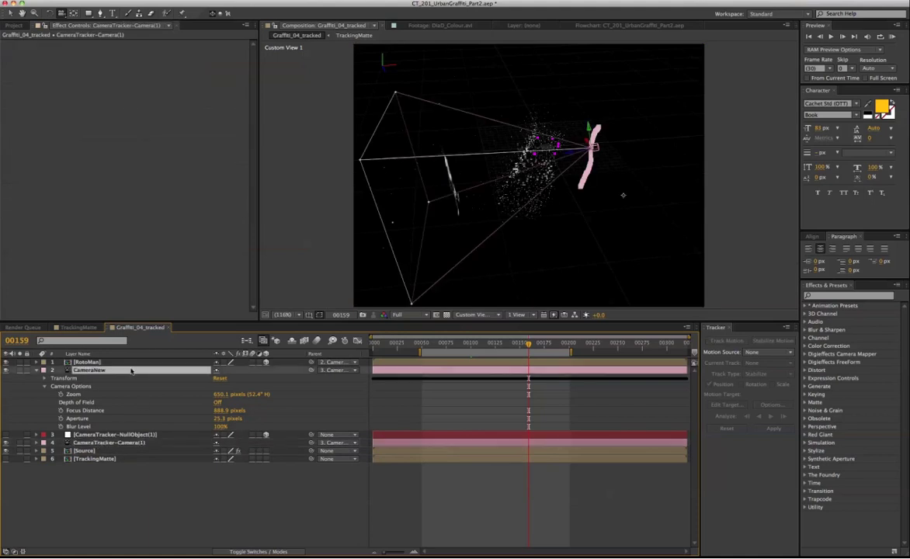
Compare CameraTracker-Camera(1) with CameraNew at frame 112 with CameraNew hidden, and hide the original tracked camera
{"action": "left_click", "coordinate": [6, 371]}
{"action": "left_click", "coordinate": [108, 442]}
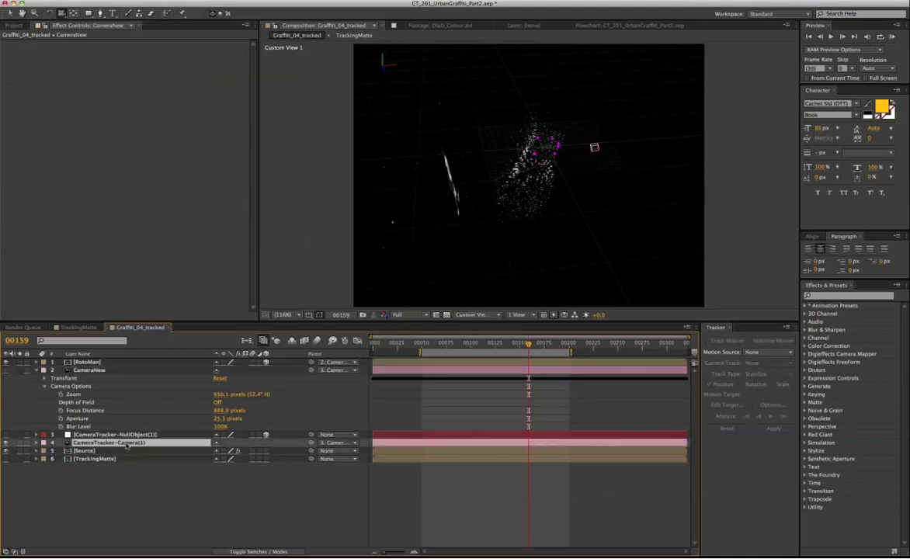
{"action": "left_click_drag", "start_coordinate": [440, 348], "coordinate": [414, 350]}
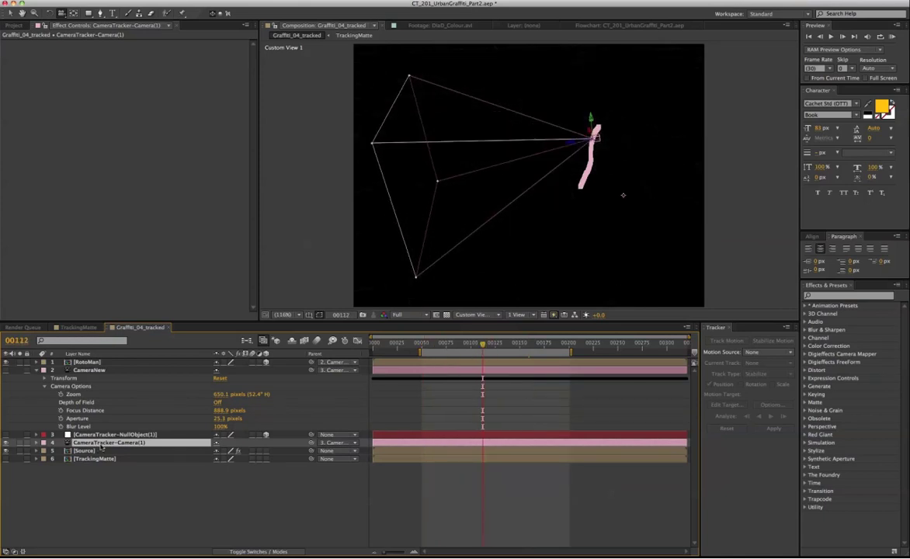
{"action": "left_click", "coordinate": [106, 371]}
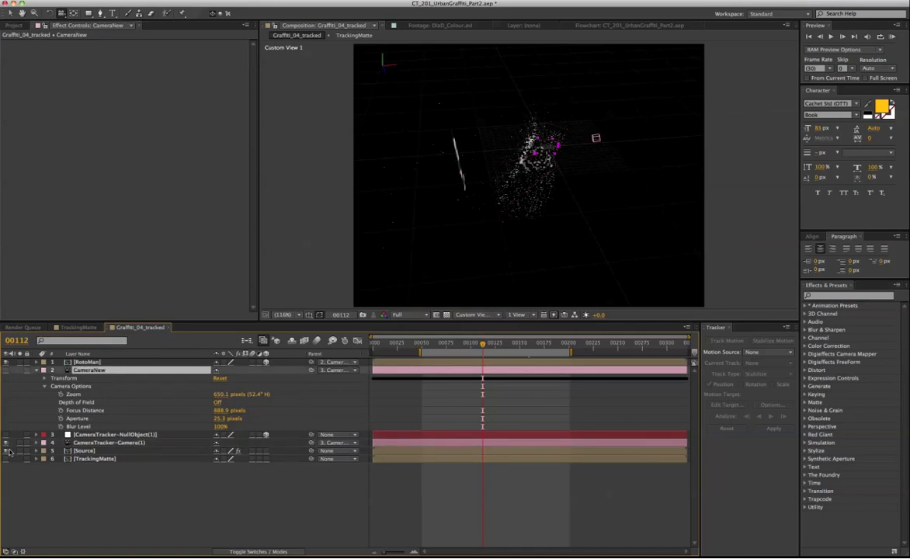
{"action": "left_click", "coordinate": [7, 443]}
{"action": "left_click", "coordinate": [80, 504]}
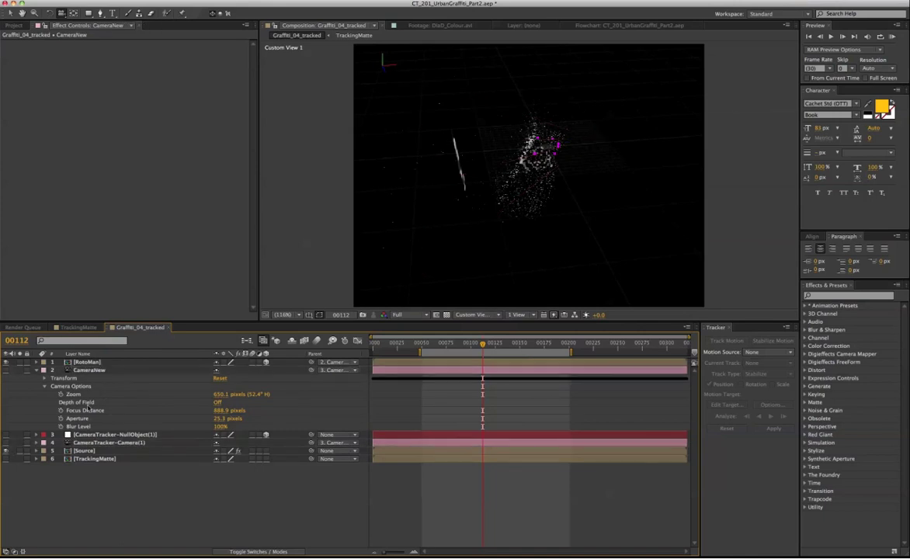
Move RotoMan along its Z axis into the point cloud, to a Z position of about 173.5
{"action": "left_click", "coordinate": [87, 362]}
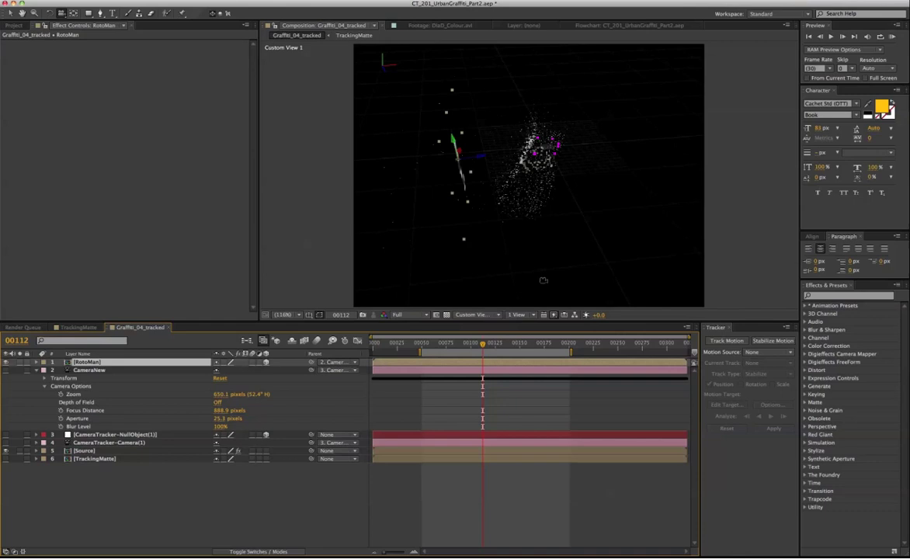
{"action": "left_click_drag", "start_coordinate": [519, 249], "coordinate": [497, 190]}
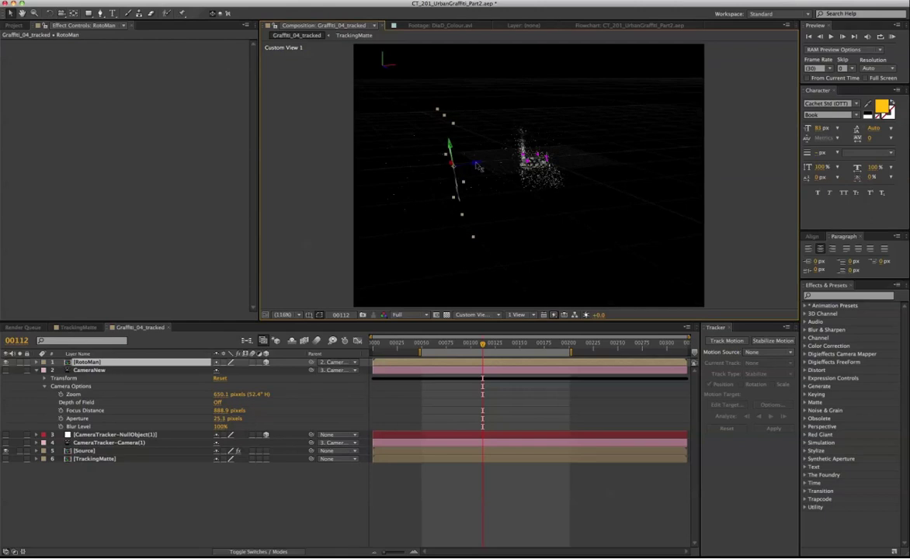
{"action": "left_click_drag", "start_coordinate": [478, 166], "coordinate": [656, 139]}
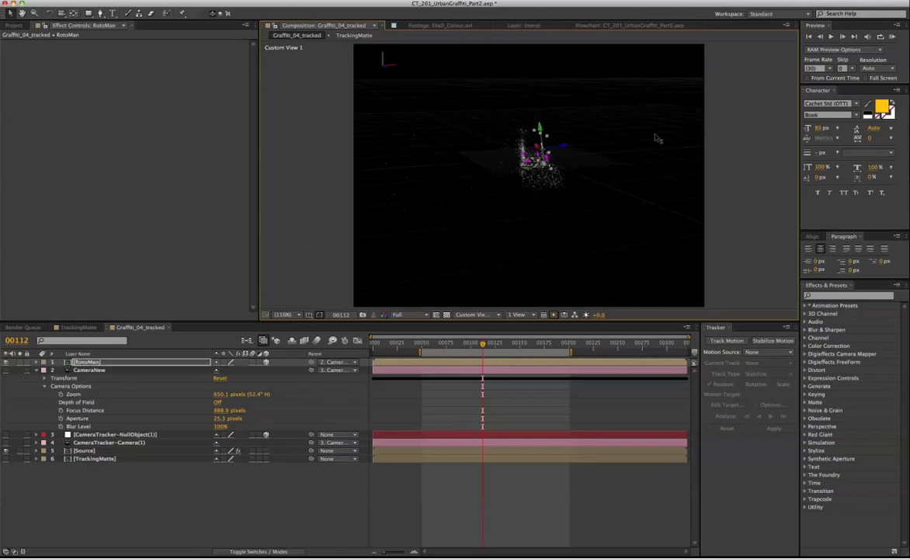
{"action": "left_click", "coordinate": [165, 369]}
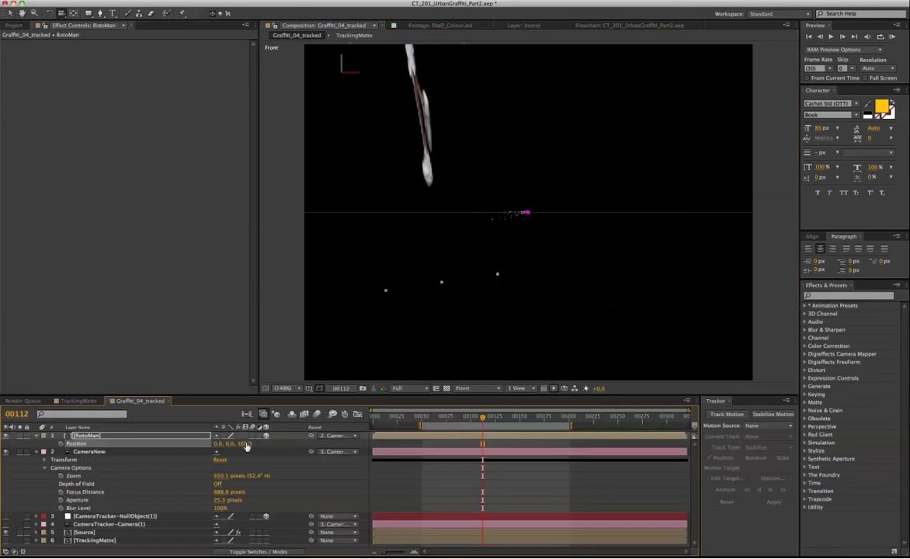
{"action": "left_click_drag", "start_coordinate": [246, 446], "coordinate": [246, 445]}
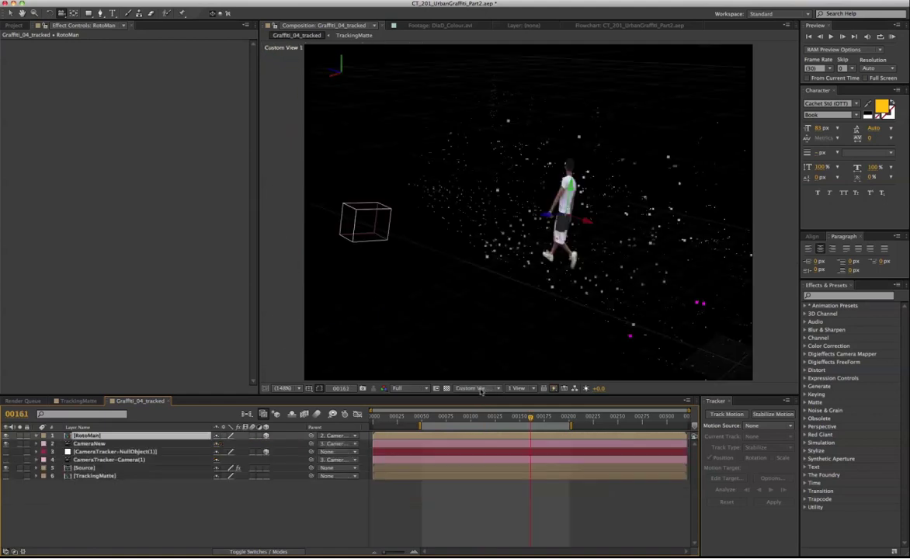
Show the scene through the Active Camera and lower the Source layer's opacity to 25%
{"action": "left_click", "coordinate": [475, 388]}
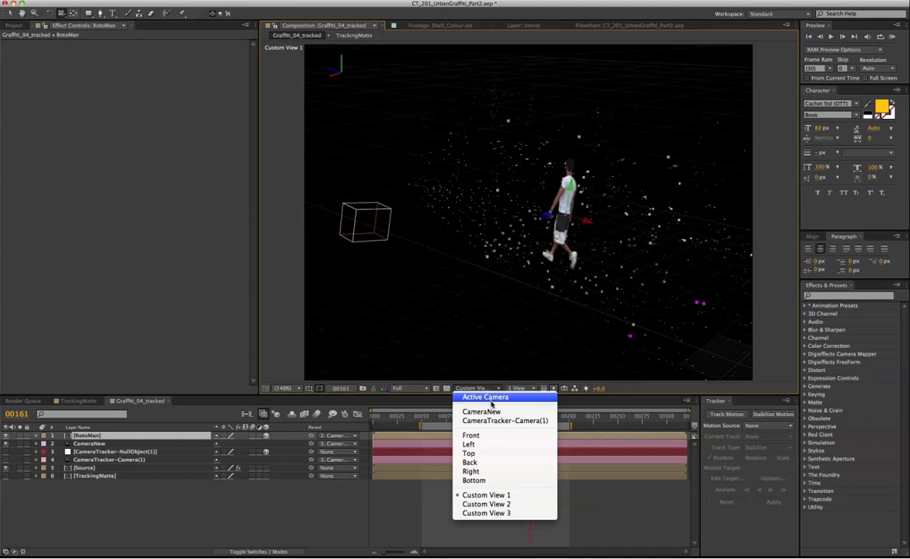
{"action": "left_click", "coordinate": [492, 398]}
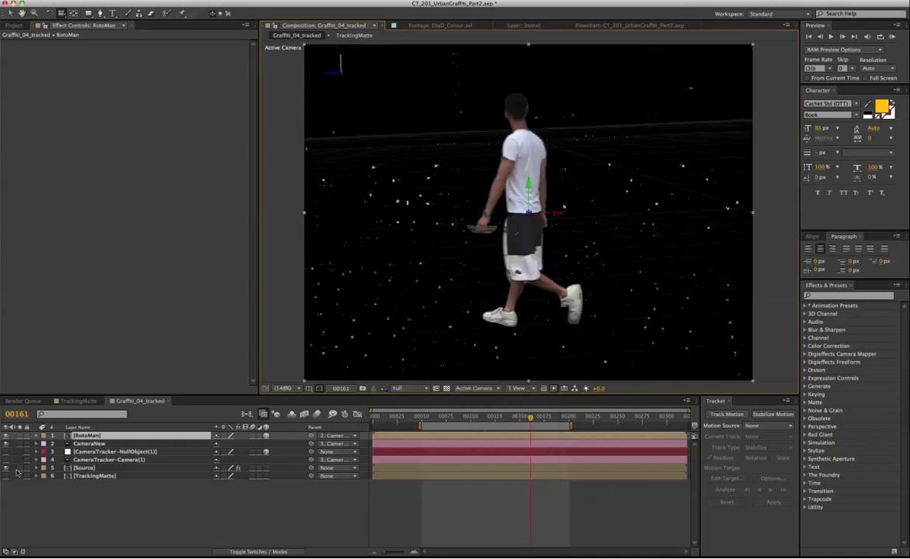
{"action": "left_click", "coordinate": [90, 468]}
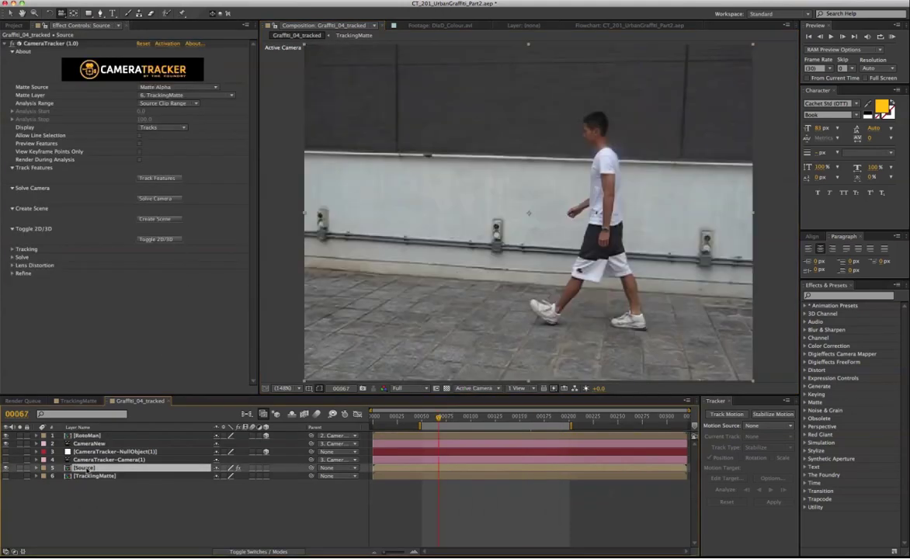
{"action": "key", "text": "t"}
{"action": "left_click", "coordinate": [222, 476]}
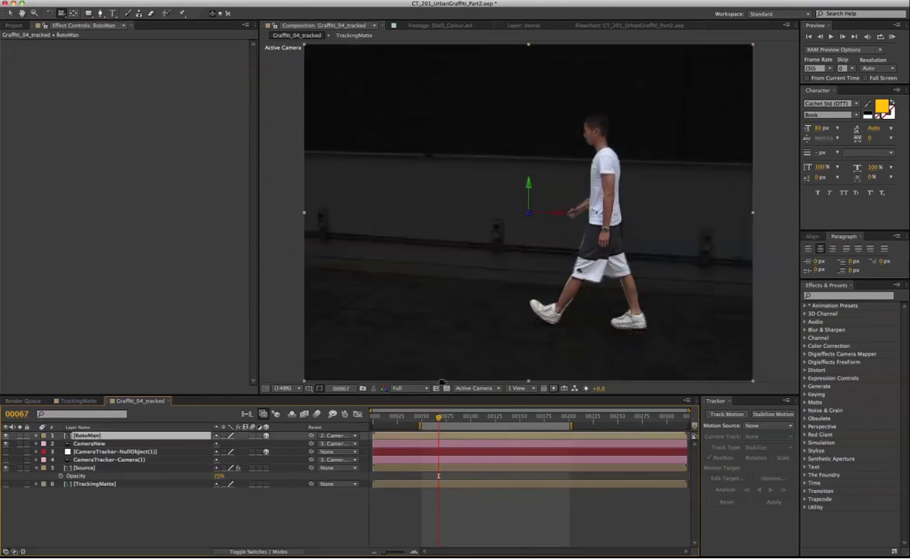
Play and scrub the shot with RotoMan toggled off and on to check its match with the source footage, and reveal its Position
{"action": "key", "text": "space"}
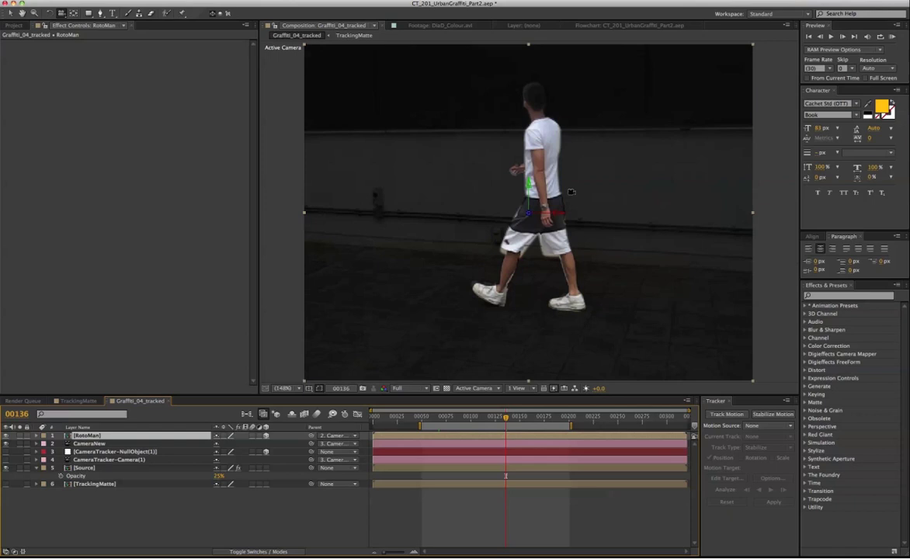
{"action": "left_click_drag", "start_coordinate": [431, 417], "coordinate": [463, 417]}
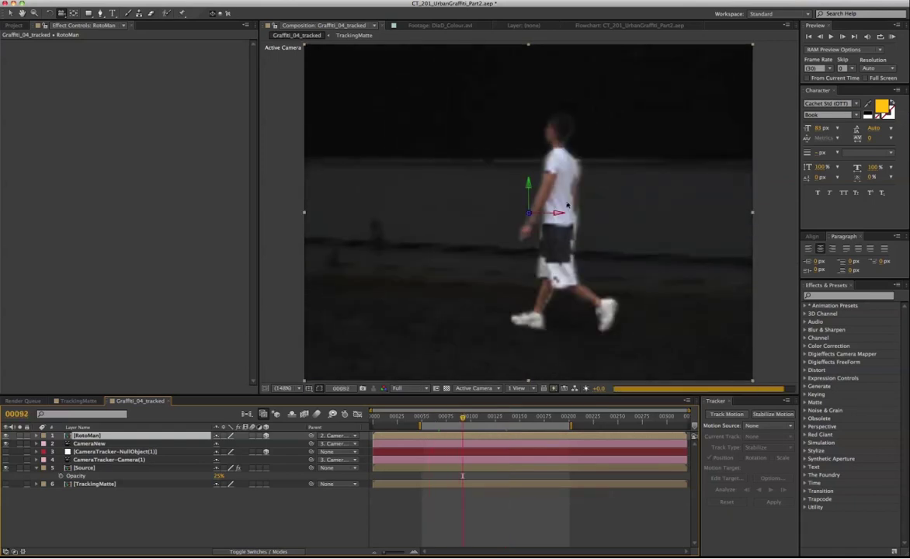
{"action": "left_click", "coordinate": [6, 435]}
{"action": "left_click", "coordinate": [6, 435]}
{"action": "key", "text": "p"}
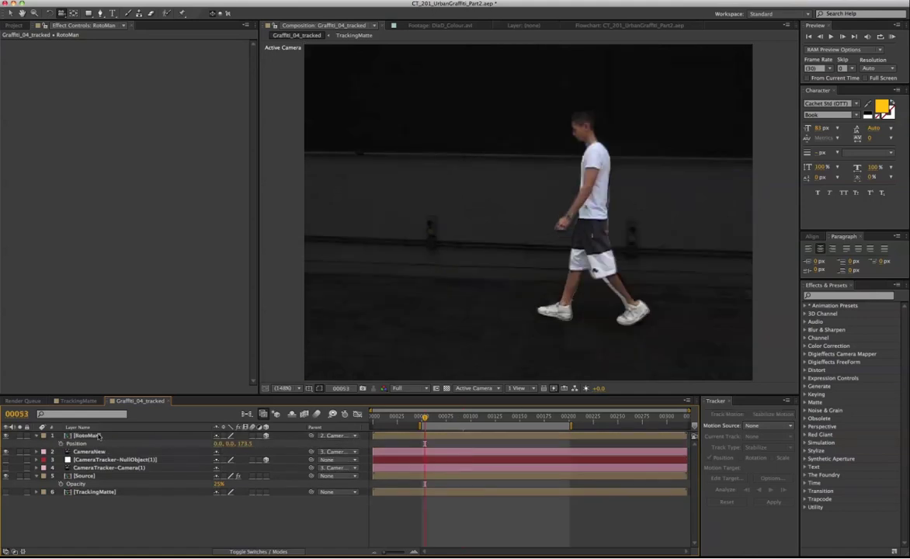
Return to Custom View 1, toggle the Source layer's CameraTracker display to the 3D point cloud and restore its opacity to 100%
{"action": "left_click", "coordinate": [473, 387]}
{"action": "left_click", "coordinate": [481, 492]}
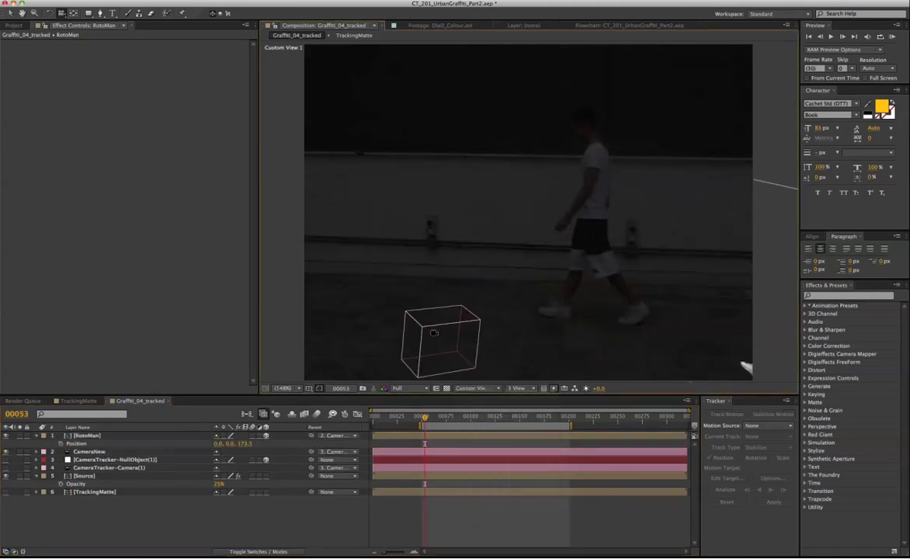
{"action": "left_click", "coordinate": [116, 475]}
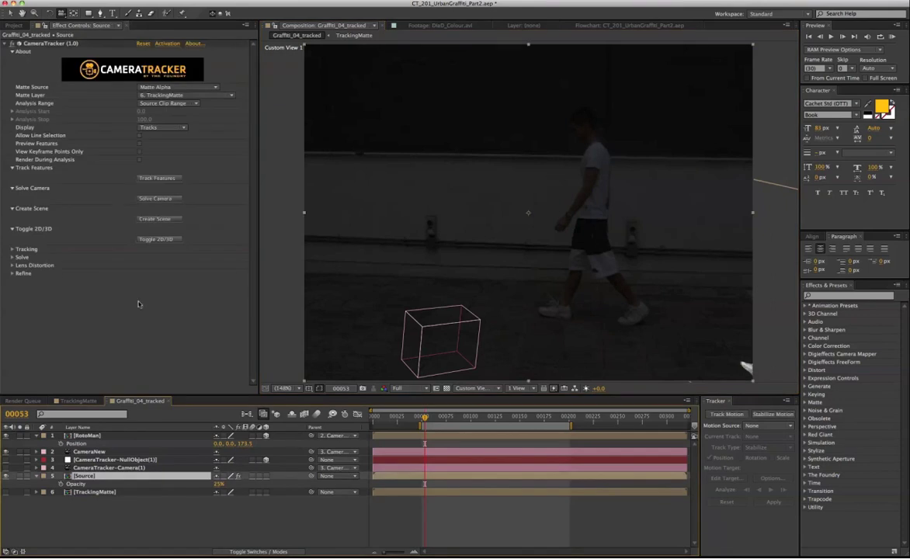
{"action": "left_click", "coordinate": [153, 240]}
{"action": "left_click_drag", "start_coordinate": [588, 323], "coordinate": [543, 361]}
Create a 3D null object, parent it to CameraTracker-NullObject(1) and rotate it about its Y axis
{"action": "right_click", "coordinate": [241, 514]}
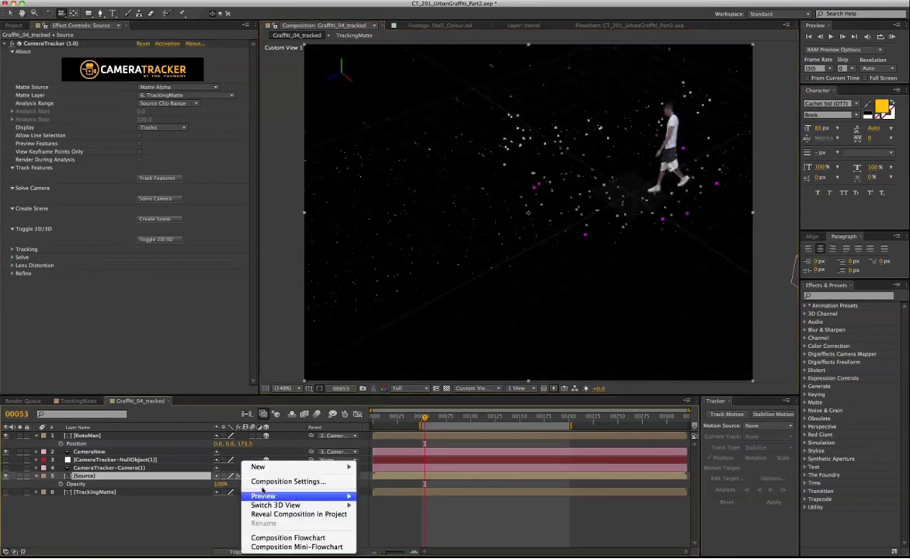
{"action": "mouse_move", "coordinate": [261, 467]}
{"action": "left_click", "coordinate": [380, 517]}
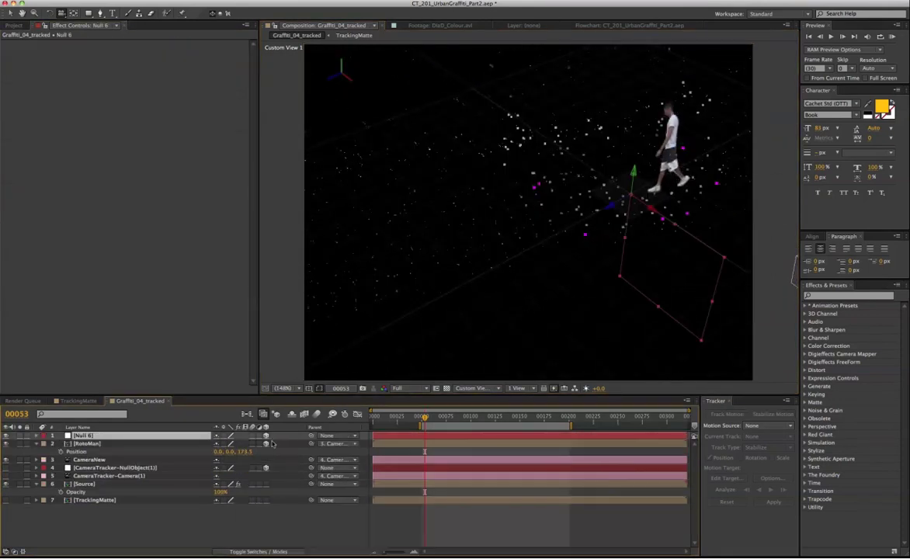
{"action": "key", "text": "r"}
{"action": "left_click_drag", "start_coordinate": [311, 435], "coordinate": [175, 504]}
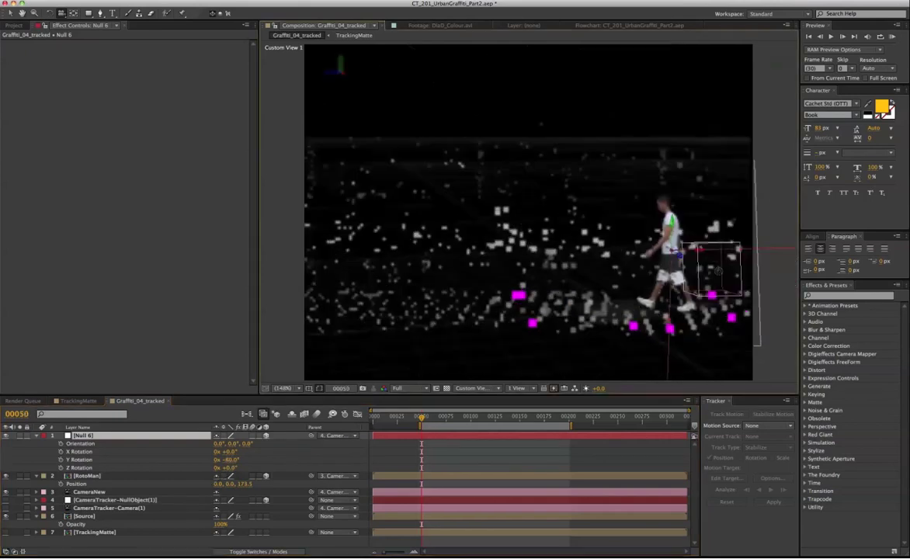
Place the new null at the walking man and keyframe its Position at frame 50 as 16, -47, 32.5, plus a keyframe at frame 0
{"action": "left_click_drag", "start_coordinate": [525, 241], "coordinate": [533, 282]}
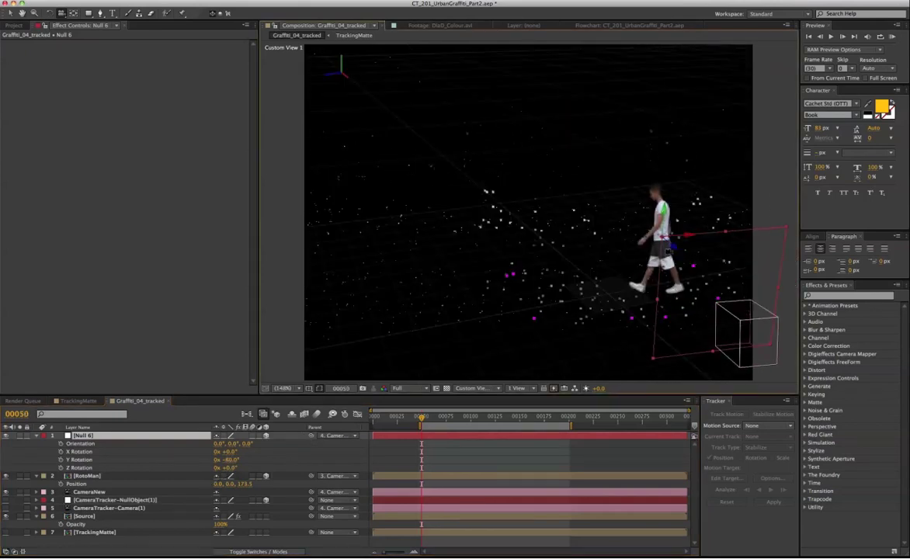
{"action": "key", "text": "p"}
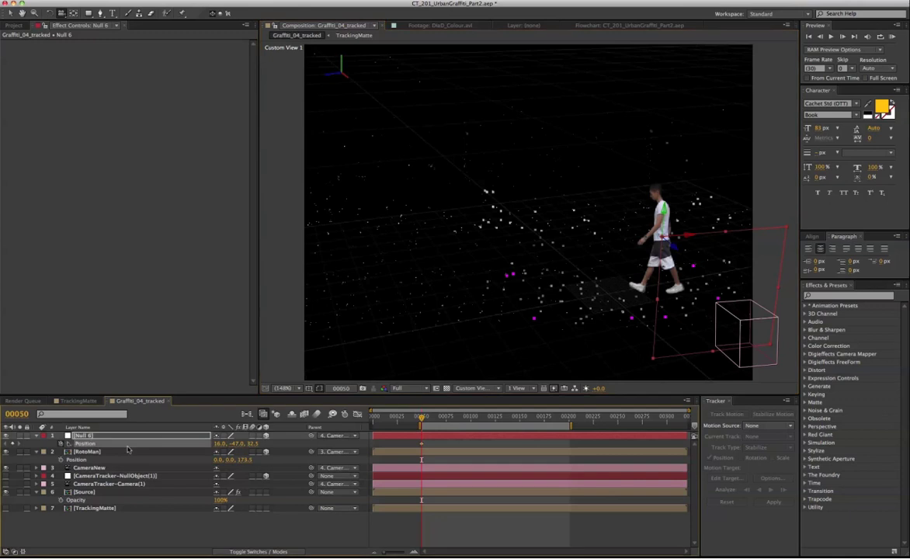
{"action": "left_click_drag", "start_coordinate": [406, 419], "coordinate": [372, 418]}
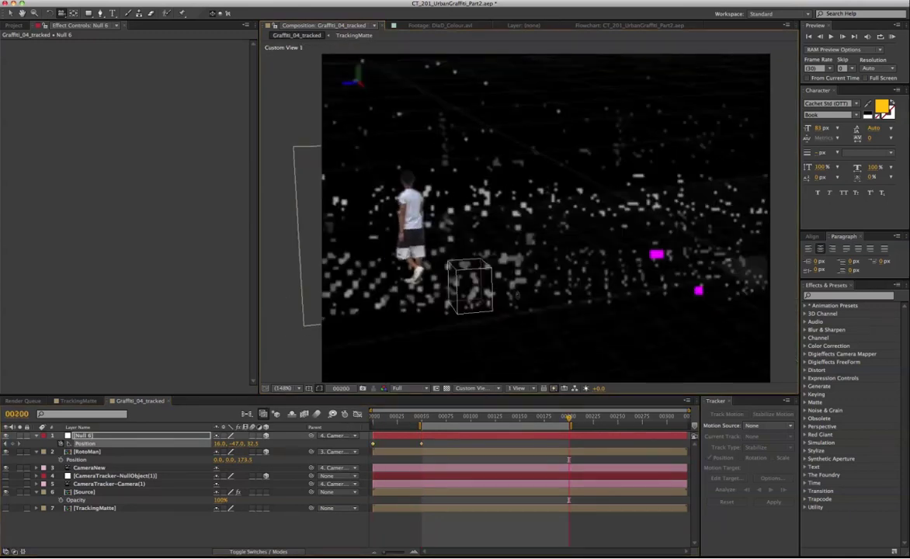
Move the null along the path to the man at frame 200 to keyframe its Position, and adjust the path to follow him at frame 106
{"action": "left_click_drag", "start_coordinate": [547, 237], "coordinate": [513, 255]}
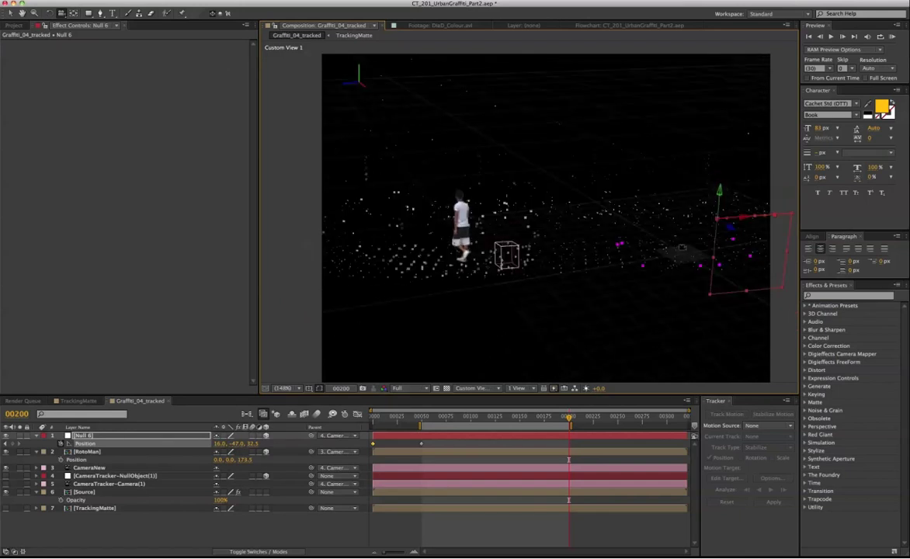
{"action": "key", "text": "v"}
{"action": "left_click_drag", "start_coordinate": [676, 204], "coordinate": [481, 224]}
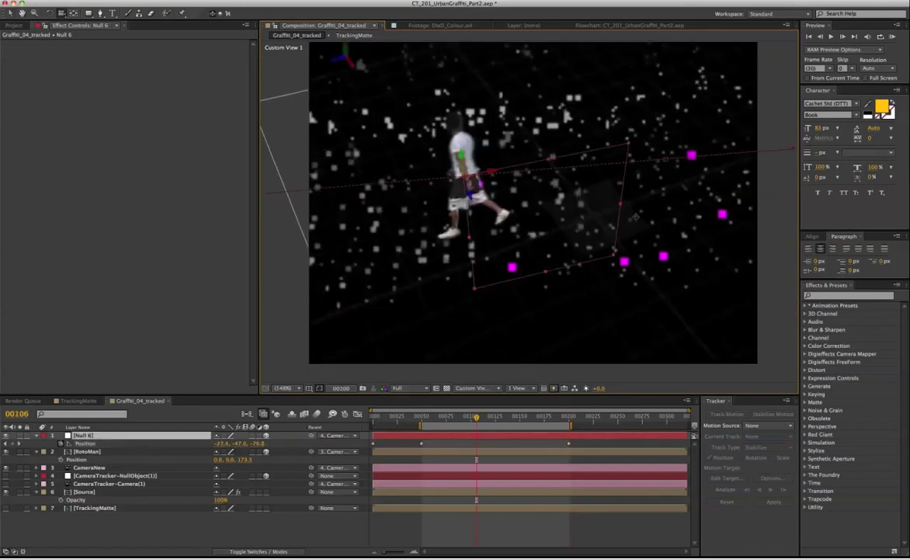
{"action": "left_click_drag", "start_coordinate": [636, 216], "coordinate": [666, 210]}
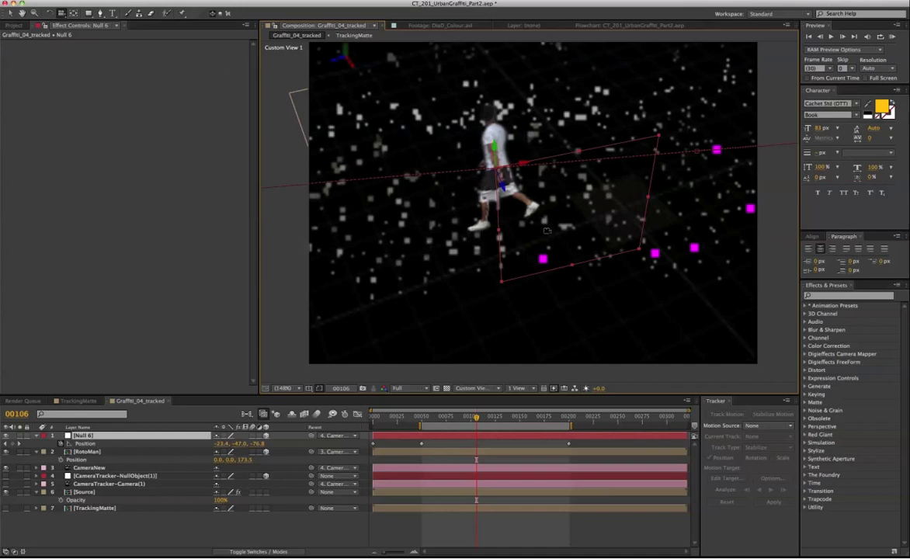
{"action": "left_click_drag", "start_coordinate": [496, 193], "coordinate": [536, 140]}
Create a white point light named Emitter_A with 100% intensity and no shadows
{"action": "key", "text": "ctrl+y"}
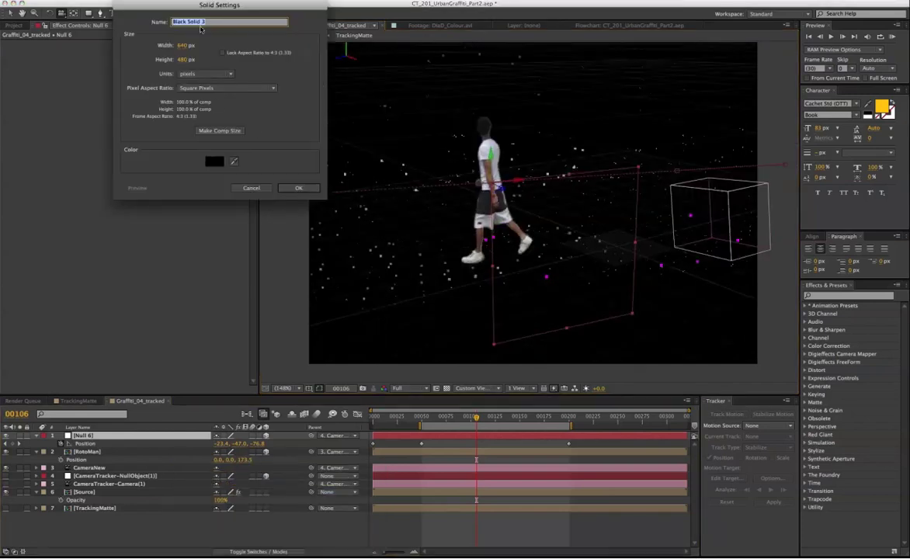
{"action": "left_click", "coordinate": [251, 189]}
{"action": "right_click", "coordinate": [205, 527]}
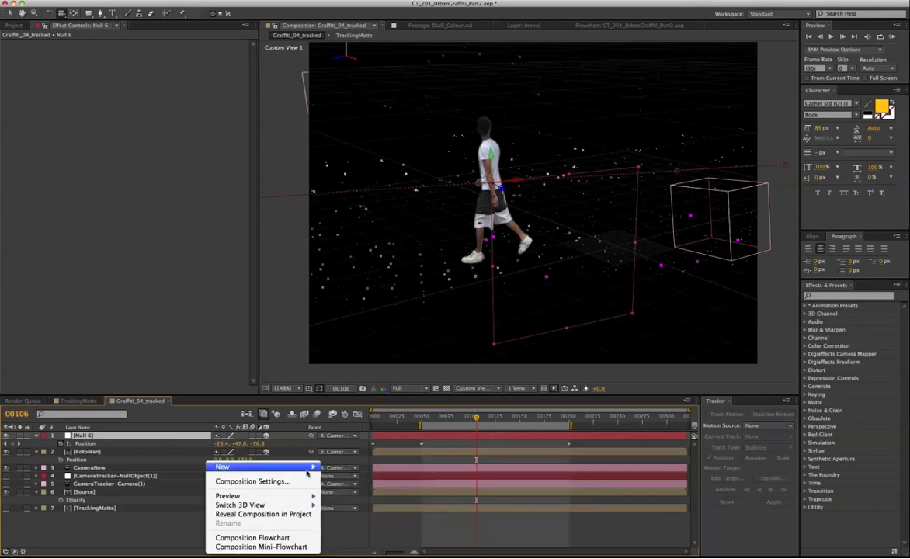
{"action": "mouse_move", "coordinate": [306, 466]}
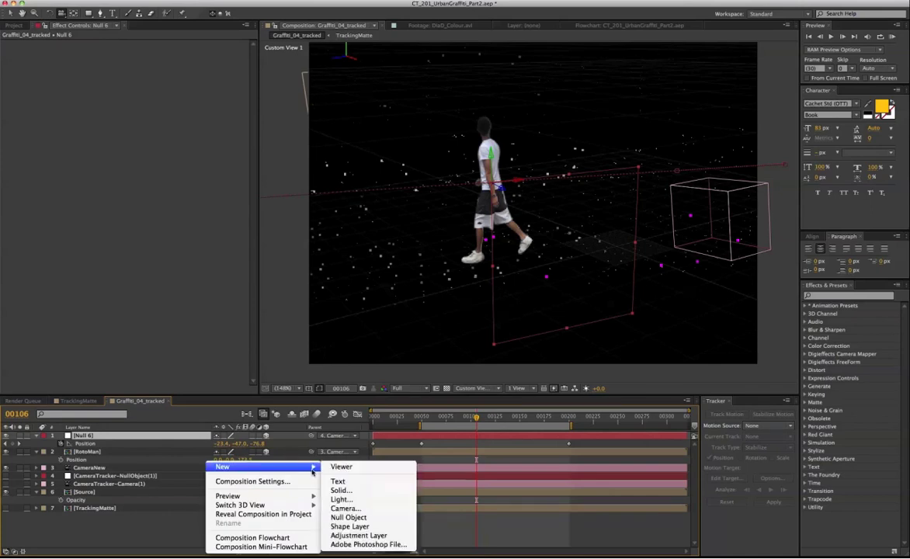
{"action": "left_click", "coordinate": [354, 500]}
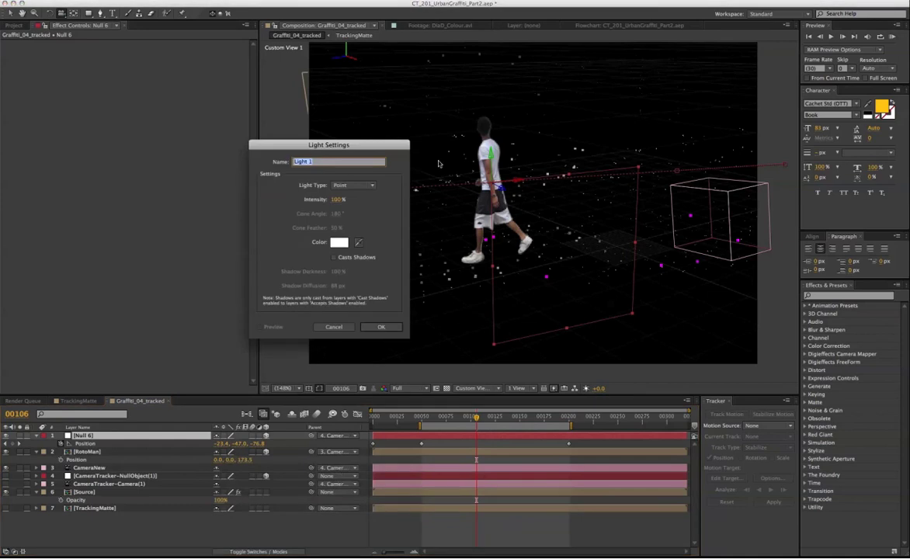
{"action": "type", "text": "Emitter_A"}
{"action": "key", "text": "Return"}
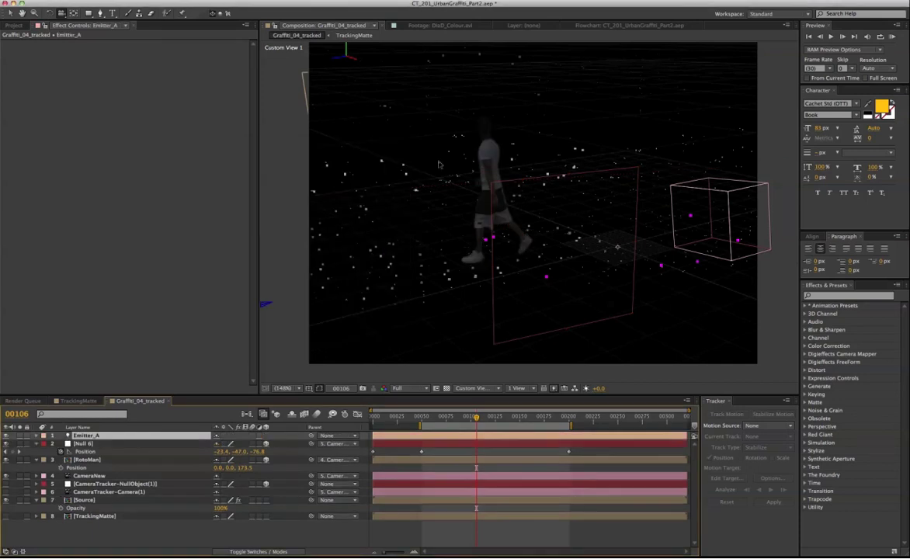
Turn off Accepts Shadows and Accepts Lights in RotoMan's Material Options
{"action": "left_click", "coordinate": [113, 461]}
{"action": "key", "text": "a"}
{"action": "key", "text": "a"}
{"action": "left_click", "coordinate": [218, 492]}
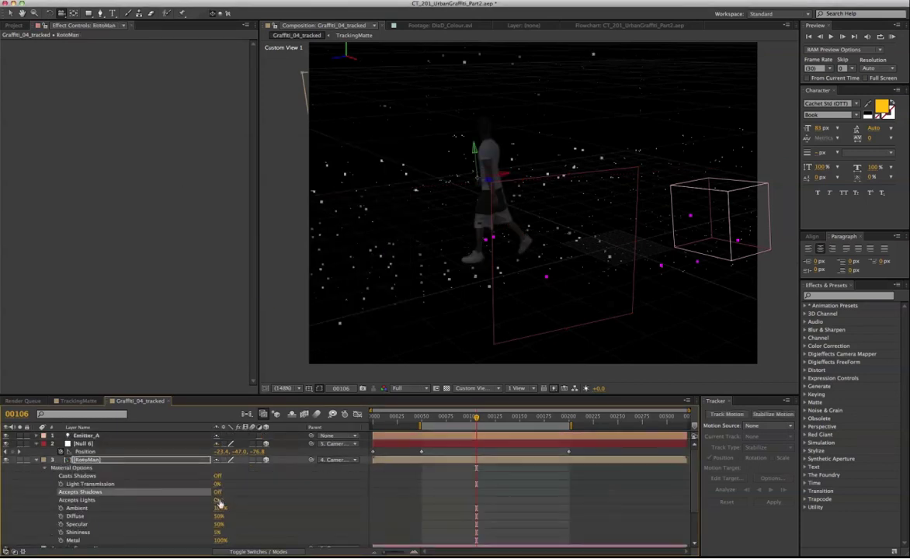
{"action": "left_click", "coordinate": [218, 500]}
Parent the Emitter_A light to CameraTracker-NullObject(1) and select the animated null
{"action": "left_click_drag", "start_coordinate": [312, 435], "coordinate": [134, 472]}
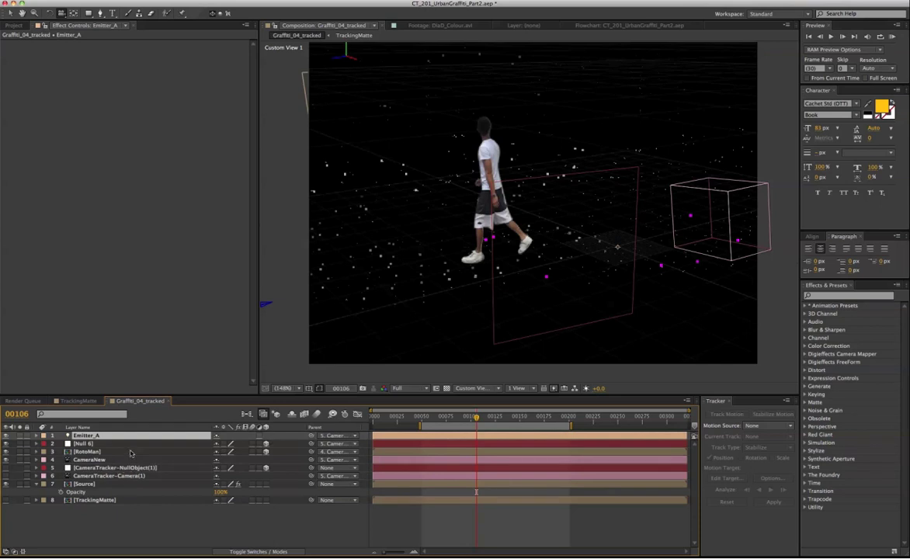
{"action": "left_click", "coordinate": [144, 445]}
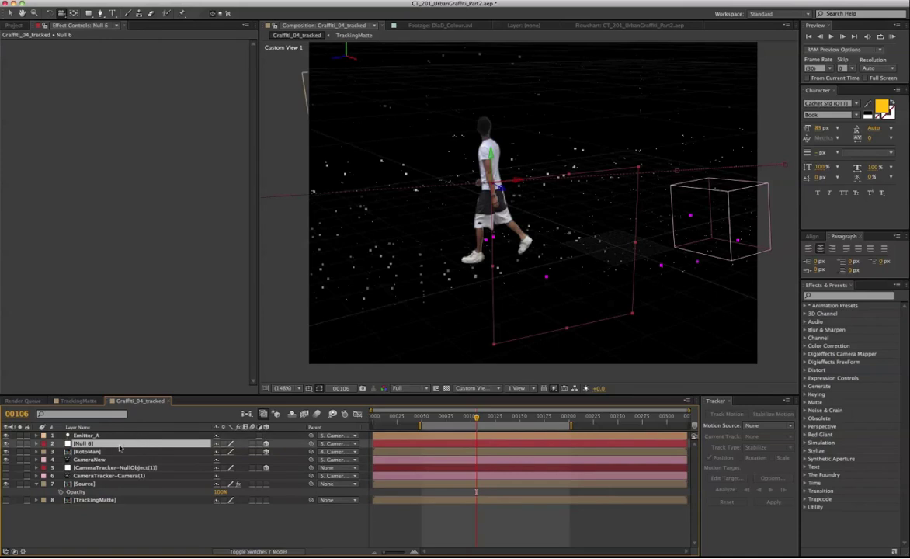
Parent the Emitter_A light to Null 6, place it at 0, 0, 0 and remove its Position keyframe
{"action": "key", "text": "p"}
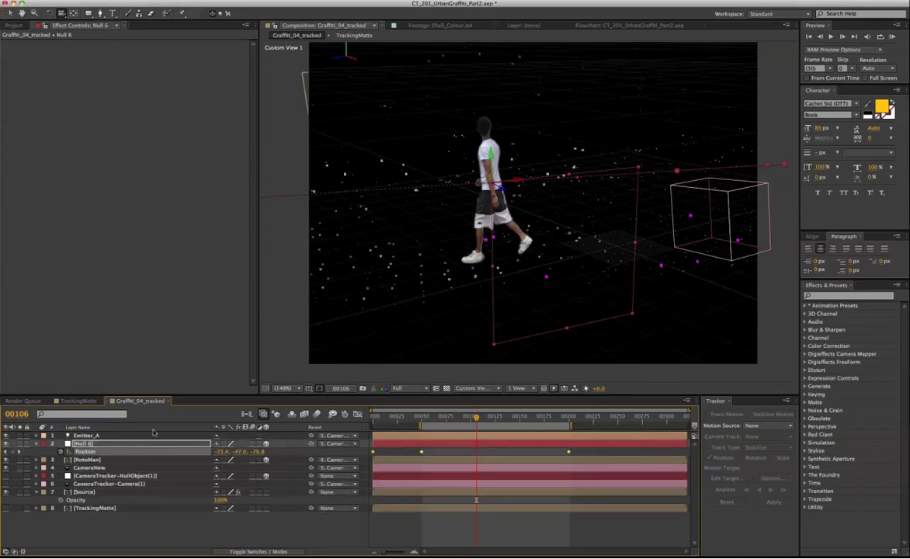
{"action": "left_click", "coordinate": [122, 436]}
{"action": "left_click_drag", "start_coordinate": [380, 419], "coordinate": [354, 426]}
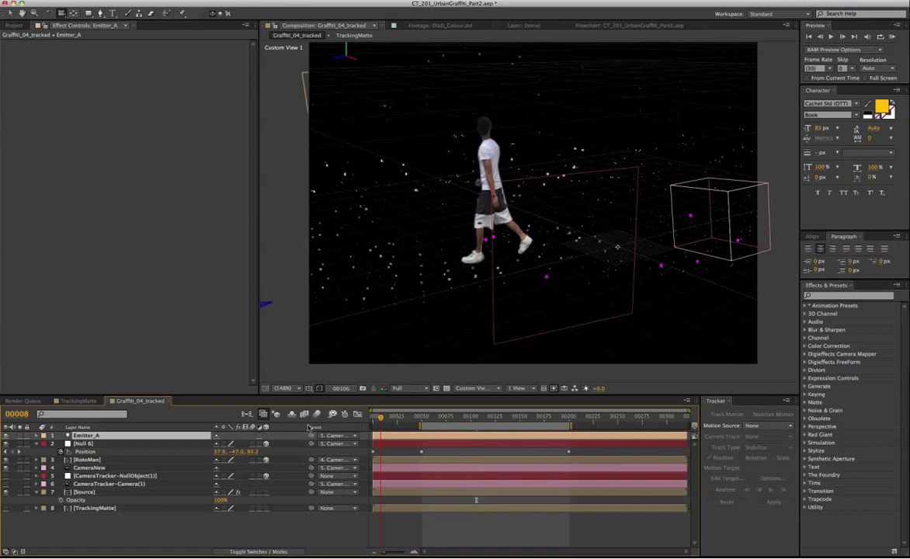
{"action": "key", "text": "space"}
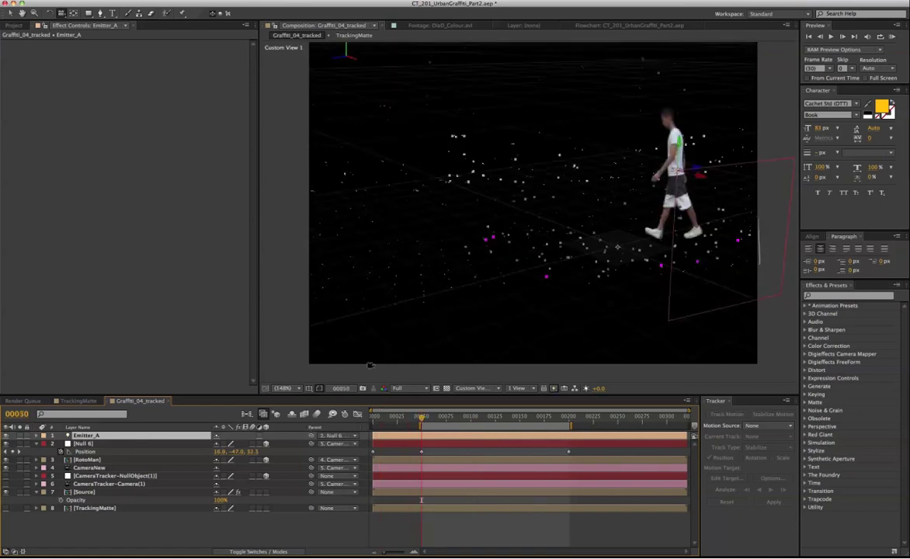
{"action": "key", "text": "p"}
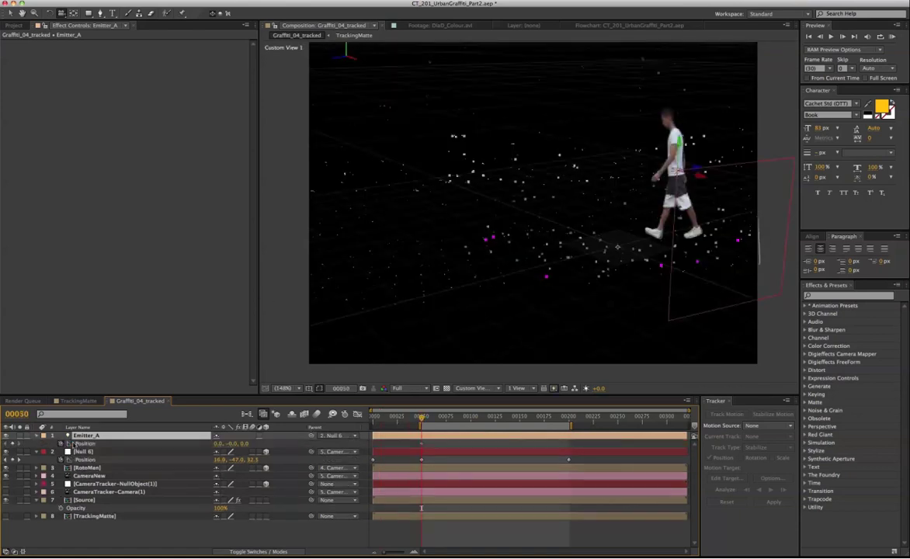
{"action": "left_click", "coordinate": [62, 444]}
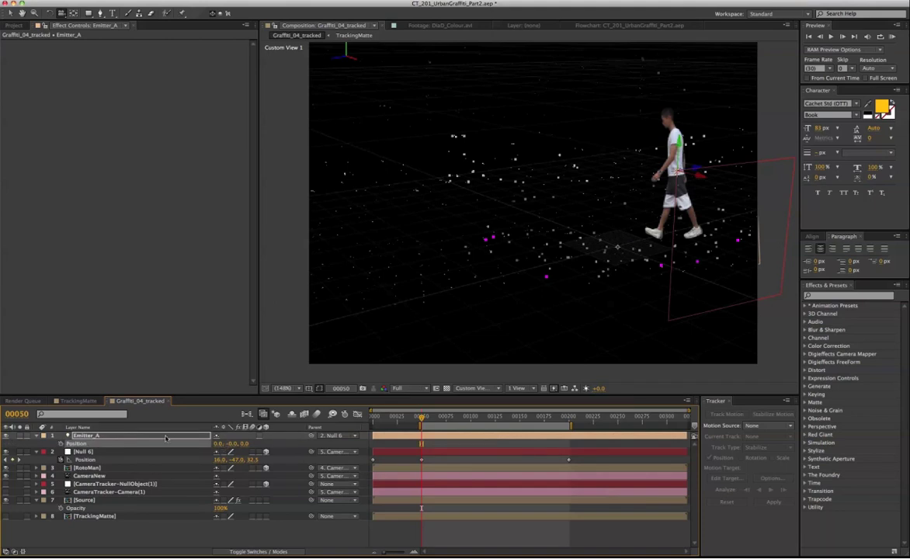
Offset Emitter_A to X Position 30 and give Null 6's Y Rotation the expression time*500
{"action": "left_click", "coordinate": [141, 451]}
{"action": "left_click", "coordinate": [149, 452]}
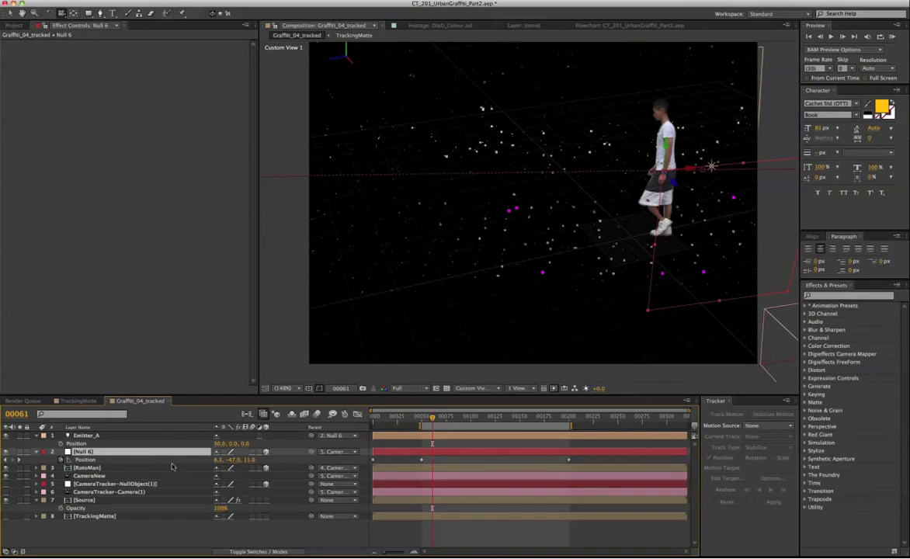
{"action": "key", "text": "r"}
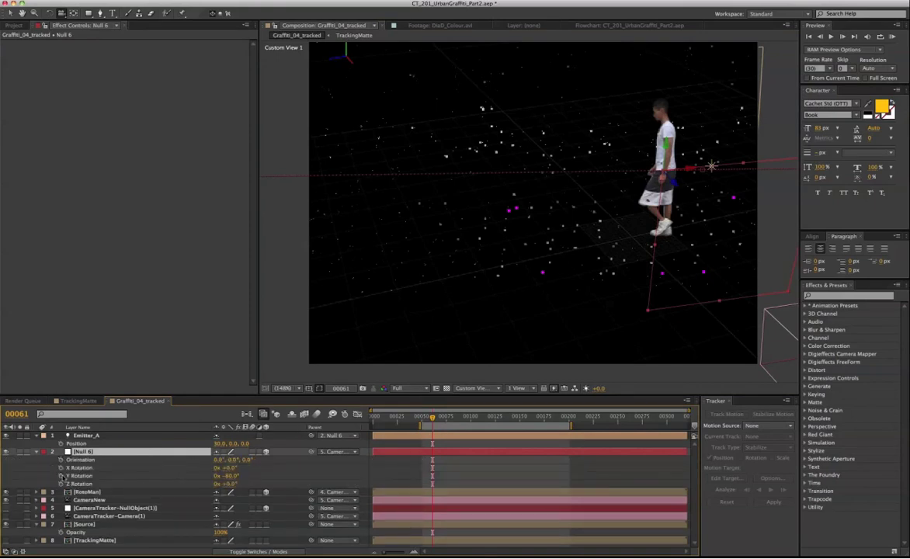
{"action": "left_click", "coordinate": [61, 475], "text": "alt"}
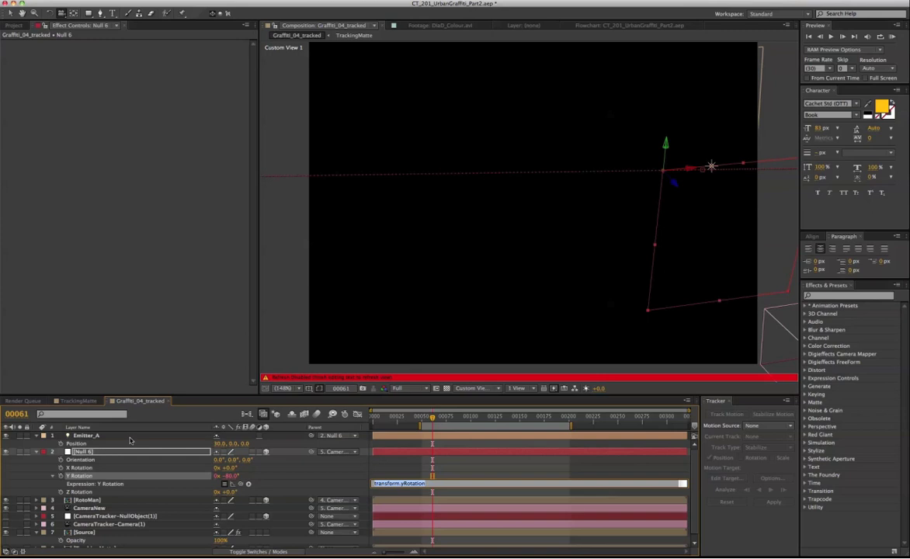
{"action": "type", "text": "time*500"}
{"action": "key", "text": "Return"}
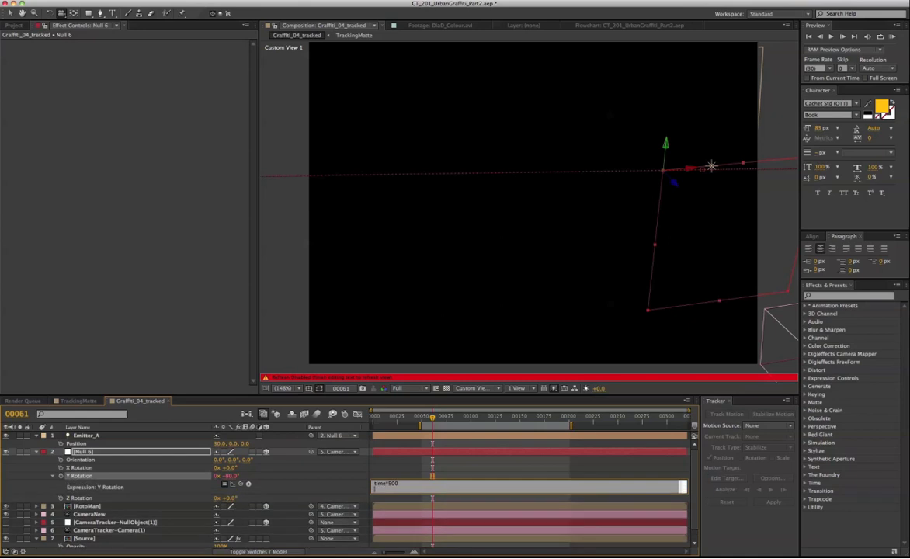
{"action": "left_click", "coordinate": [325, 478]}
Check the light's orbit around the walking man and set Emitter_A's X Position to 38
{"action": "left_click", "coordinate": [440, 417]}
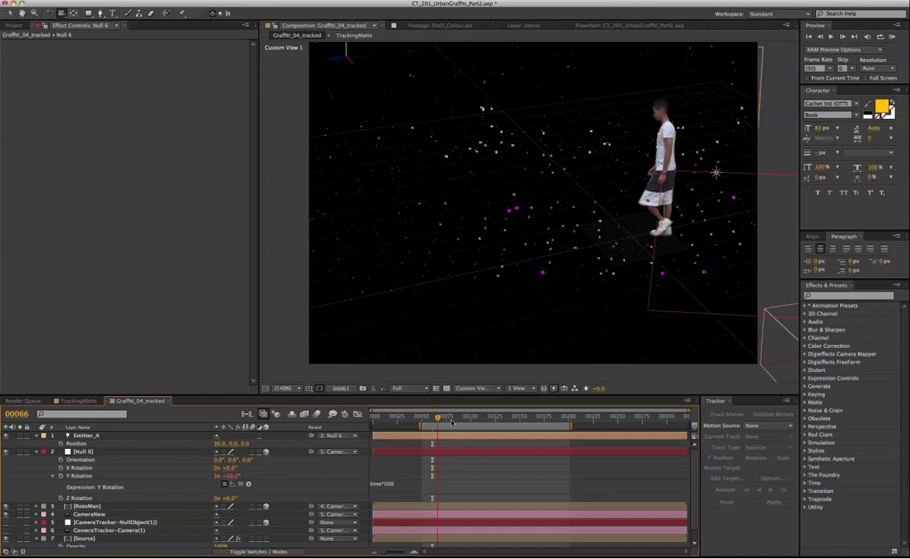
{"action": "left_click_drag", "start_coordinate": [451, 421], "coordinate": [492, 419]}
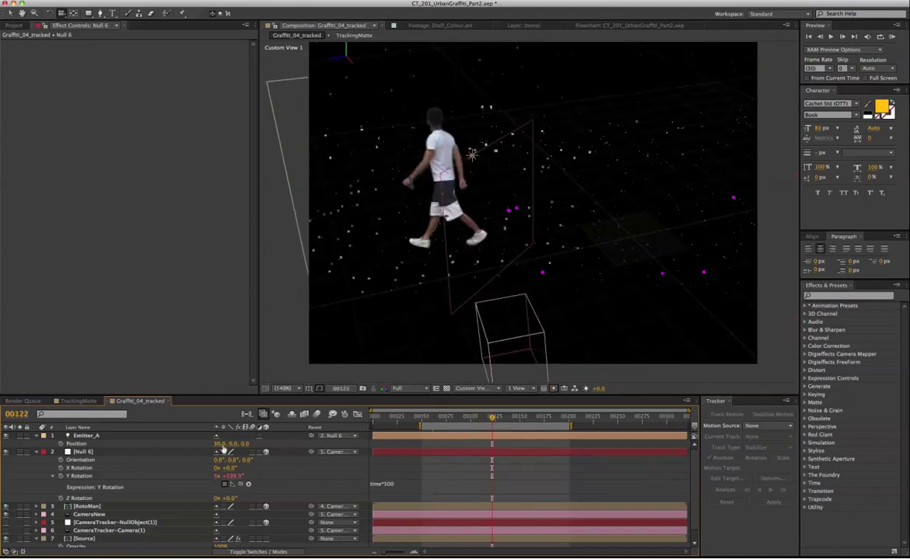
{"action": "left_click", "coordinate": [220, 445]}
{"action": "type", "text": "1"}
{"action": "left_click_drag", "start_coordinate": [492, 419], "coordinate": [458, 426]}
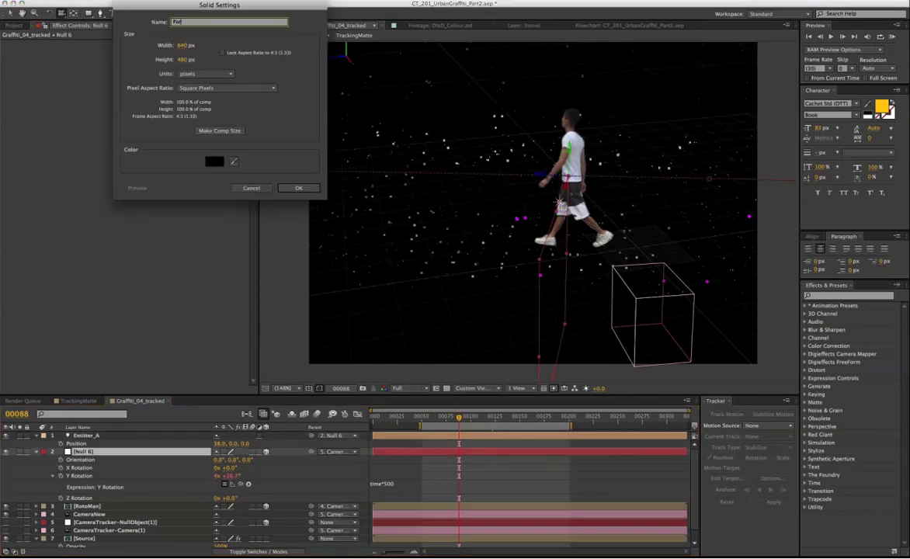
Create a 640 x 480 px black solid named Particular
{"action": "key", "text": "Escape"}
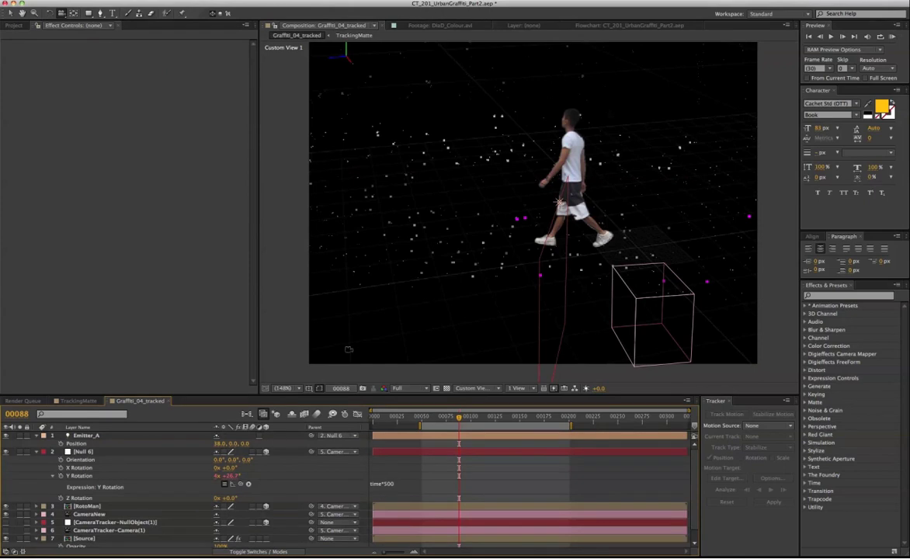
{"action": "right_click", "coordinate": [367, 443]}
{"action": "mouse_move", "coordinate": [396, 450]}
{"action": "left_click", "coordinate": [500, 471]}
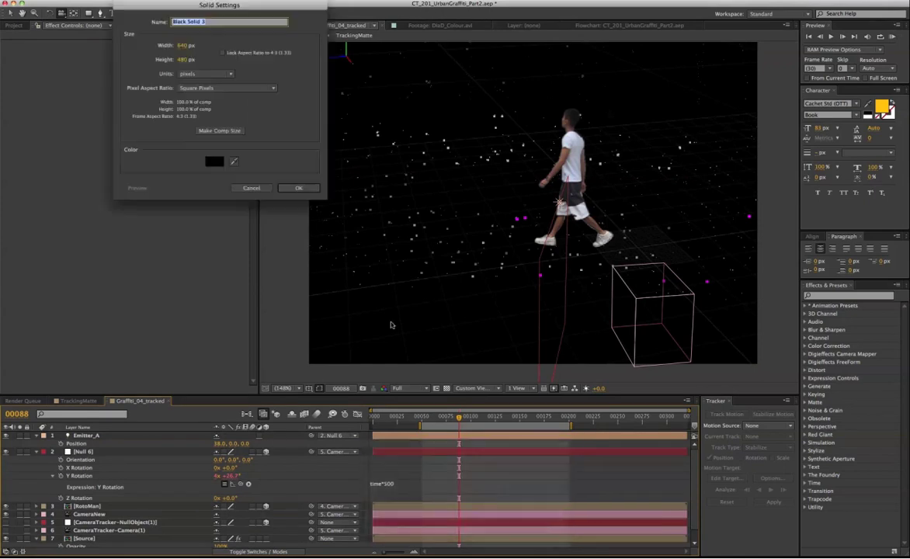
{"action": "type", "text": "Particular"}
{"action": "key", "text": "Return"}
Apply Trapcode Particular to the Particular solid and set its light emitter name to Emitter_A
{"action": "right_click", "coordinate": [138, 435]}
{"action": "mouse_move", "coordinate": [160, 380]}
{"action": "mouse_move", "coordinate": [291, 537]}
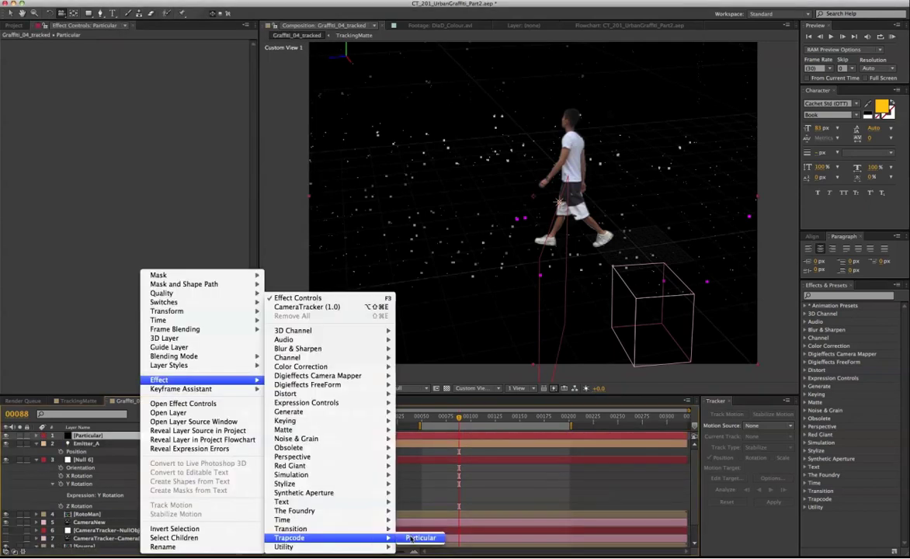
{"action": "left_click", "coordinate": [413, 537]}
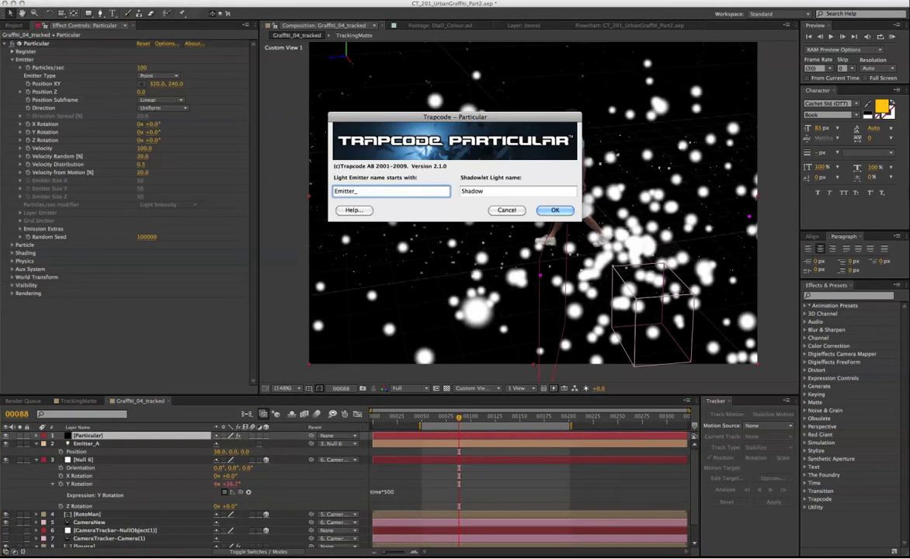
{"action": "type", "text": "A"}
{"action": "key", "text": "Return"}
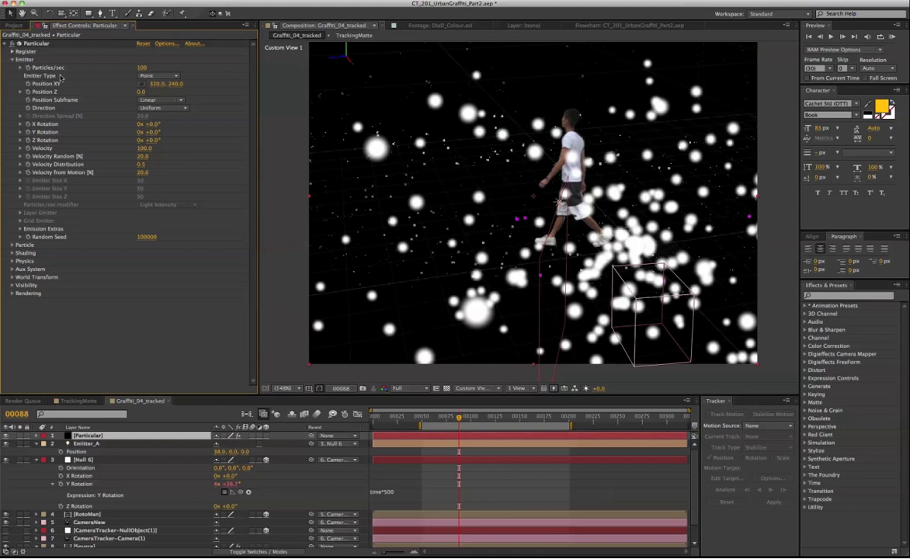
Set Particular's Emitter Type to Light(s) and set all its Velocity and Emitter Size values to 0
{"action": "left_click", "coordinate": [165, 78]}
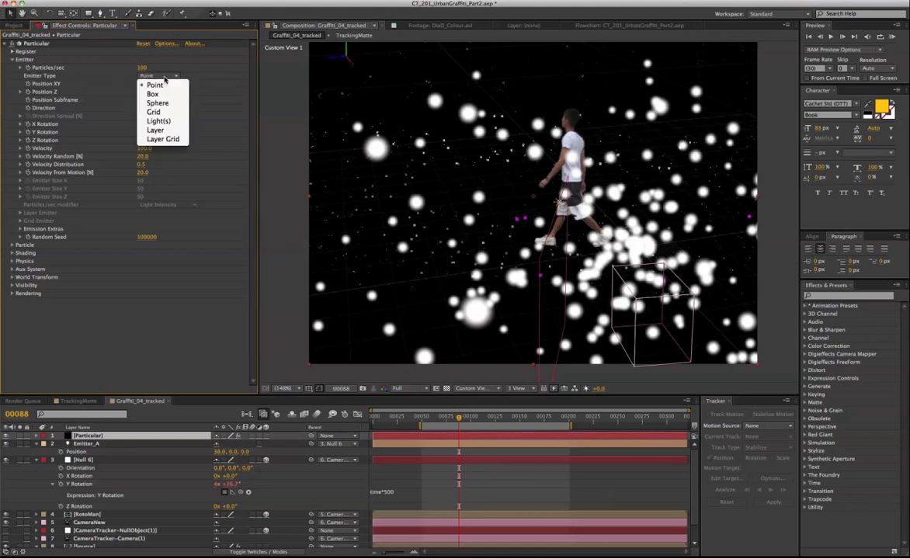
{"action": "left_click", "coordinate": [172, 122]}
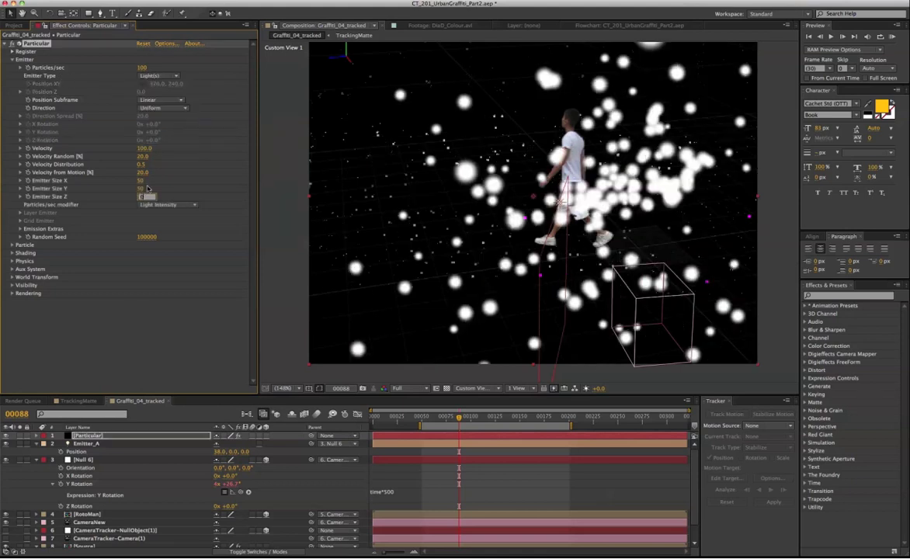
{"action": "left_click", "coordinate": [144, 173]}
{"action": "type", "text": "0"}
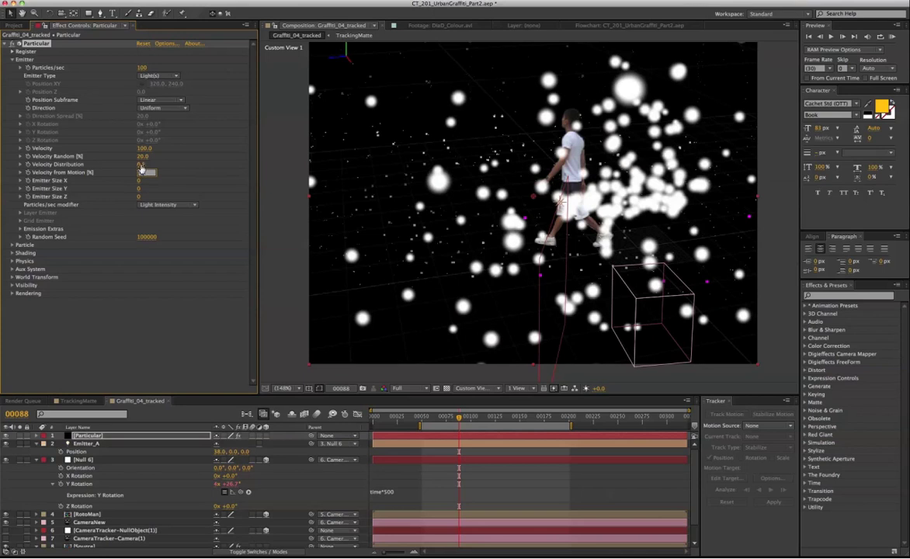
{"action": "left_click", "coordinate": [143, 164]}
{"action": "type", "text": "0"}
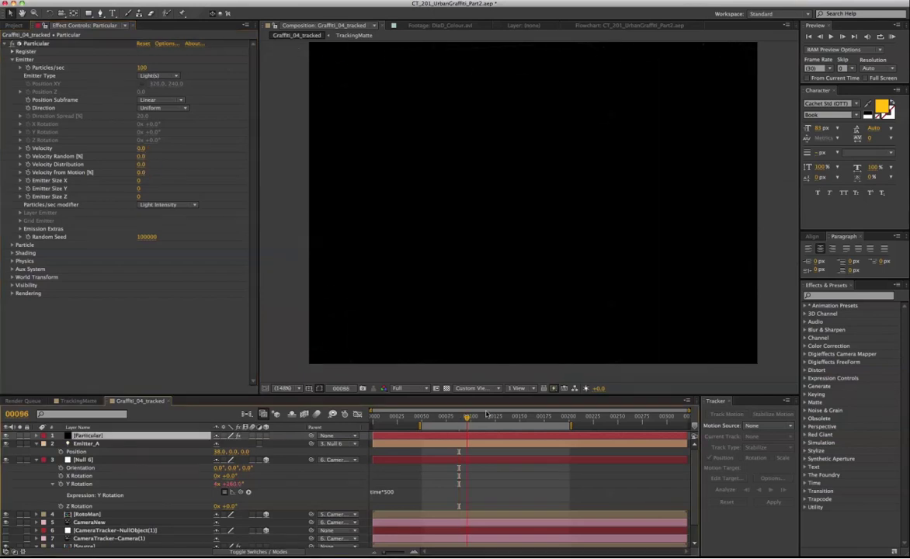
{"action": "mouse_move", "coordinate": [467, 415]}
{"action": "left_mouse_down"}
{"action": "mouse_move", "coordinate": [456, 415]}
{"action": "mouse_move", "coordinate": [470, 416]}
{"action": "left_mouse_up"}
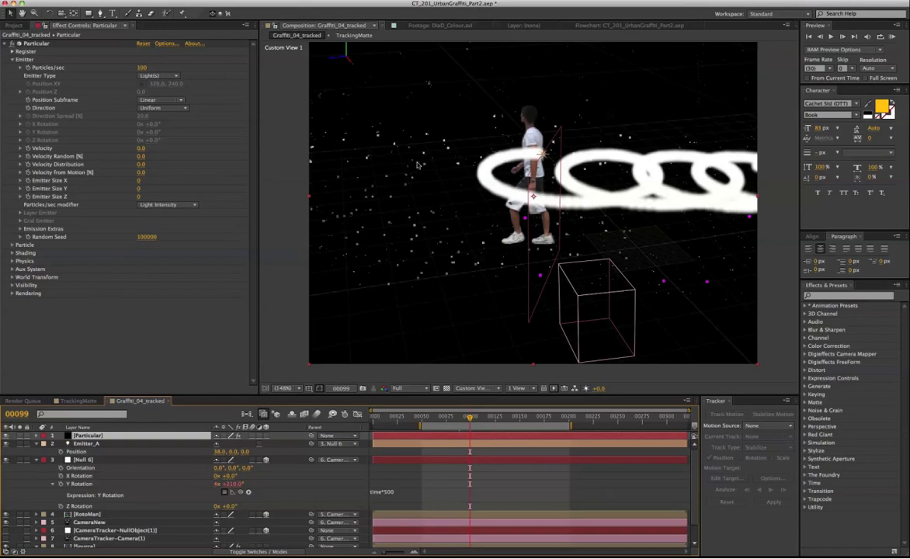
Set Particular's Obscuration Layer to RotoMan and check how the particle trail passes behind the man
{"action": "left_click", "coordinate": [12, 286]}
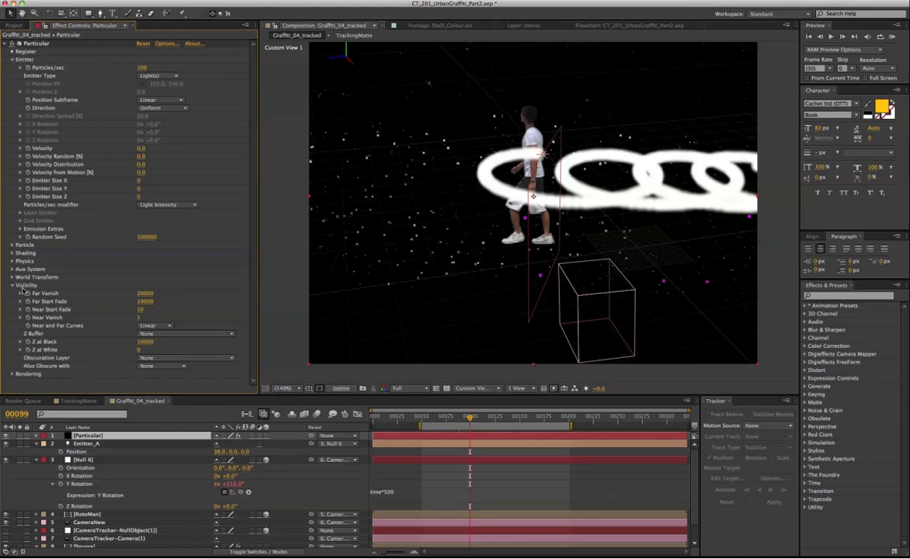
{"action": "left_click", "coordinate": [160, 364]}
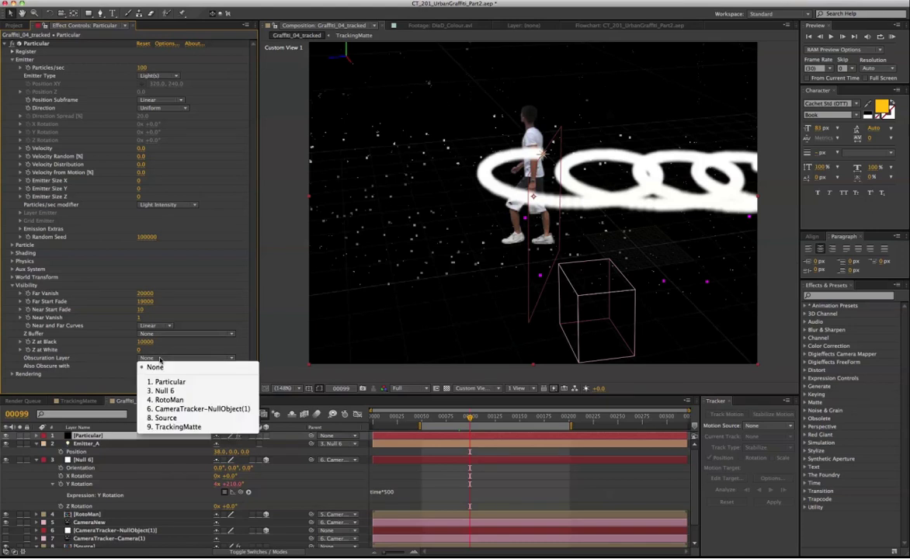
{"action": "left_click", "coordinate": [177, 400]}
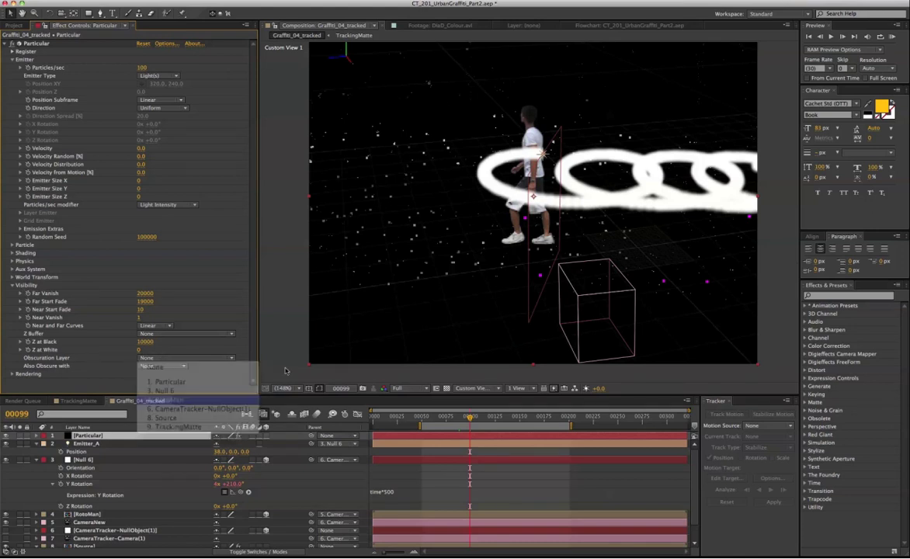
{"action": "mouse_move", "coordinate": [469, 417]}
{"action": "left_mouse_down"}
{"action": "mouse_move", "coordinate": [461, 417]}
{"action": "mouse_move", "coordinate": [472, 420]}
{"action": "left_mouse_up"}
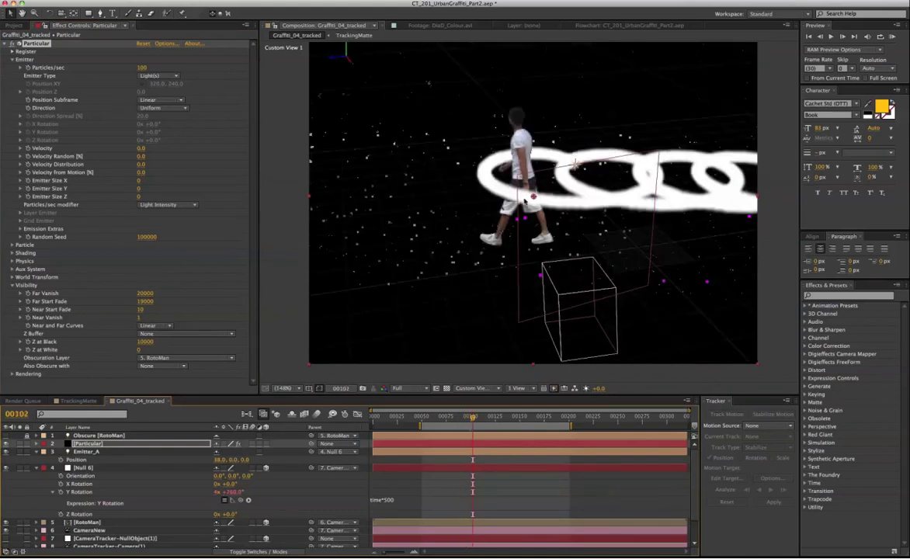
{"action": "key", "text": "c"}
{"action": "left_click_drag", "start_coordinate": [510, 209], "coordinate": [541, 211]}
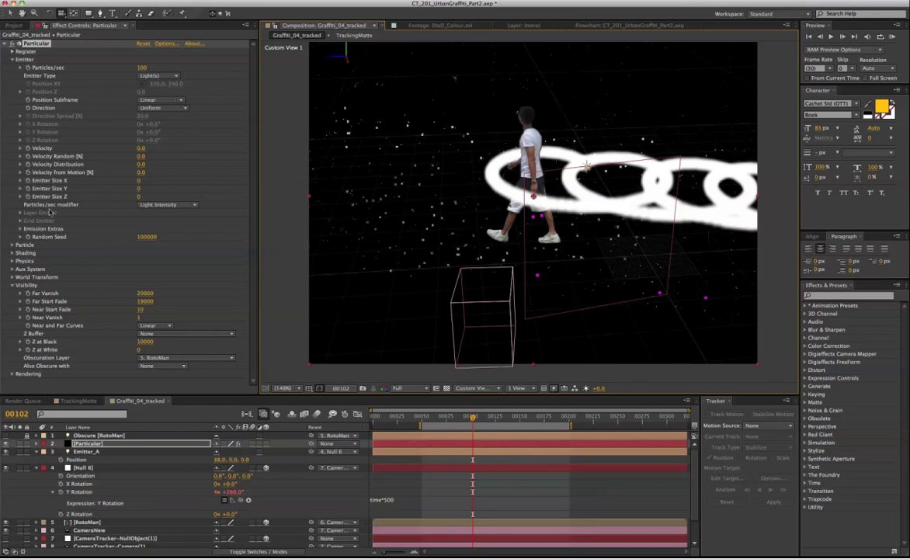
Change the Particle Type to Streaklet and increase Particles/sec for a continuous trail
{"action": "left_click", "coordinate": [25, 245]}
{"action": "scroll", "coordinate": [178, 268], "scroll_direction": "down", "scroll_amount": 1}
{"action": "left_click", "coordinate": [178, 251]}
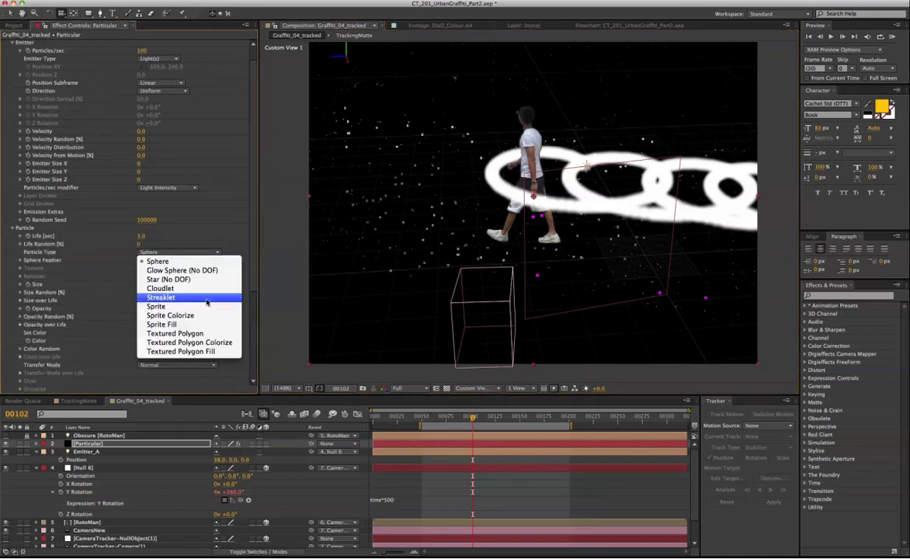
{"action": "left_click", "coordinate": [208, 300]}
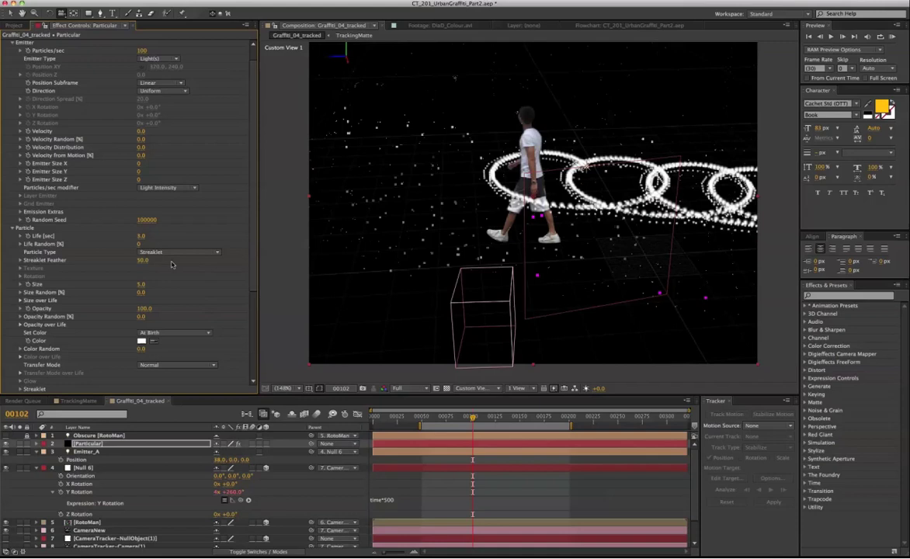
{"action": "scroll", "coordinate": [158, 241], "scroll_direction": "up", "scroll_amount": 1}
{"action": "left_click", "coordinate": [145, 67]}
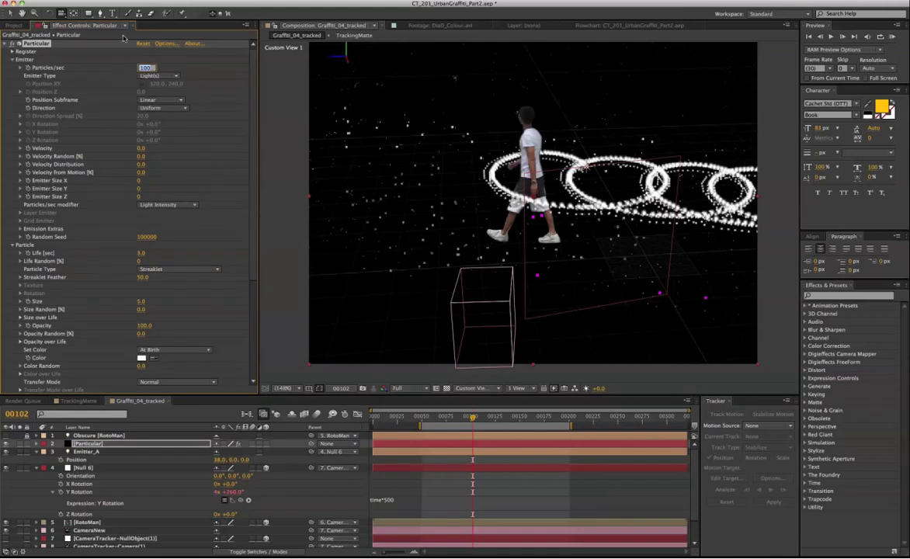
Try a descending ramp for the particles' Size over Life and restore the constant curve
{"action": "scroll", "coordinate": [193, 311], "scroll_direction": "down", "scroll_amount": 3}
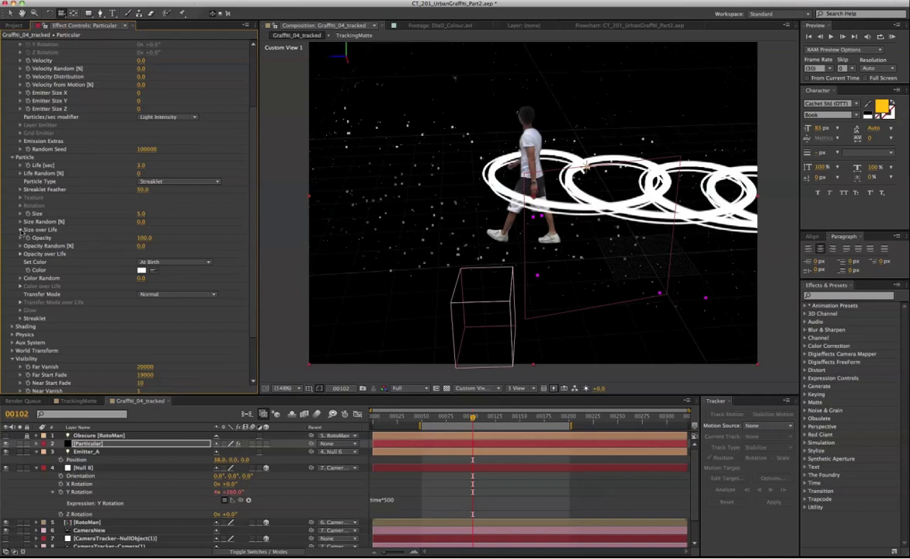
{"action": "left_click", "coordinate": [21, 230]}
{"action": "left_click", "coordinate": [157, 252]}
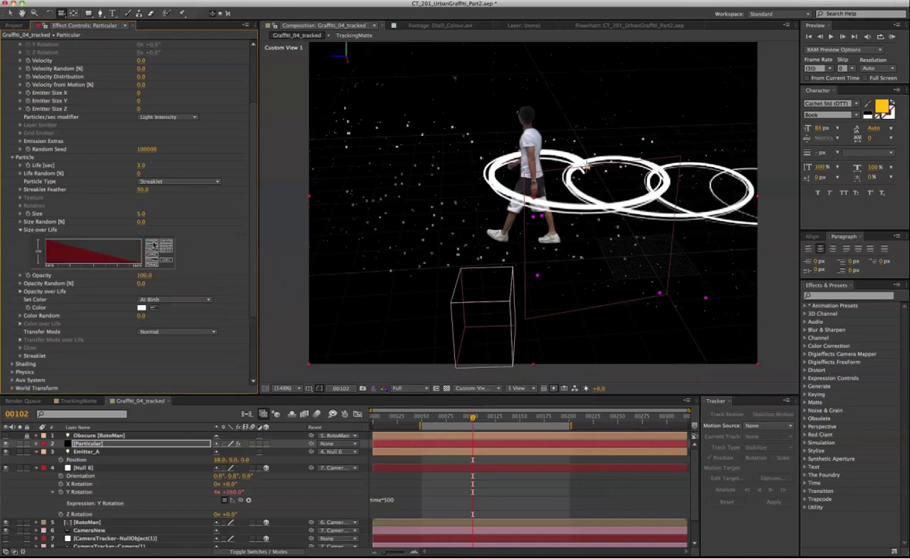
{"action": "left_click", "coordinate": [153, 246]}
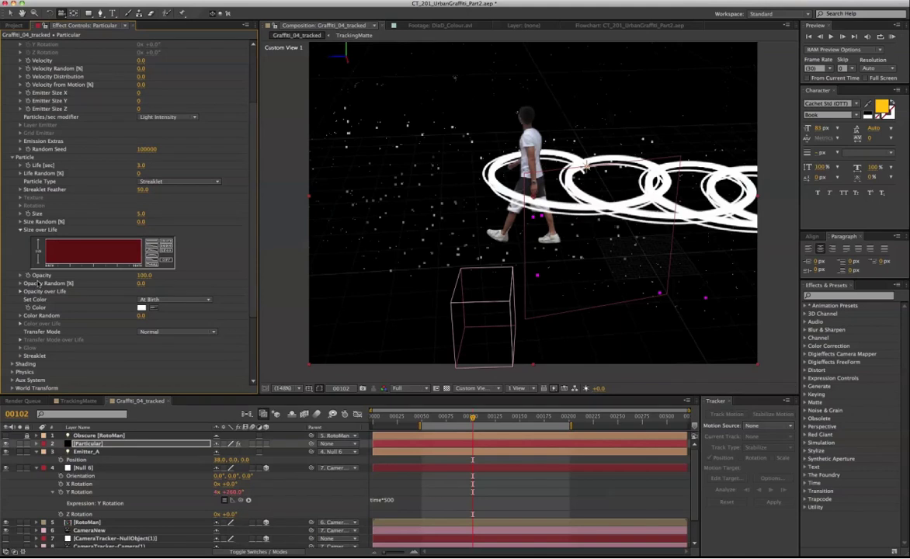
Give the particles a descending linear Opacity over Life ramp and set their Life to 0.8 seconds
{"action": "left_click", "coordinate": [20, 292]}
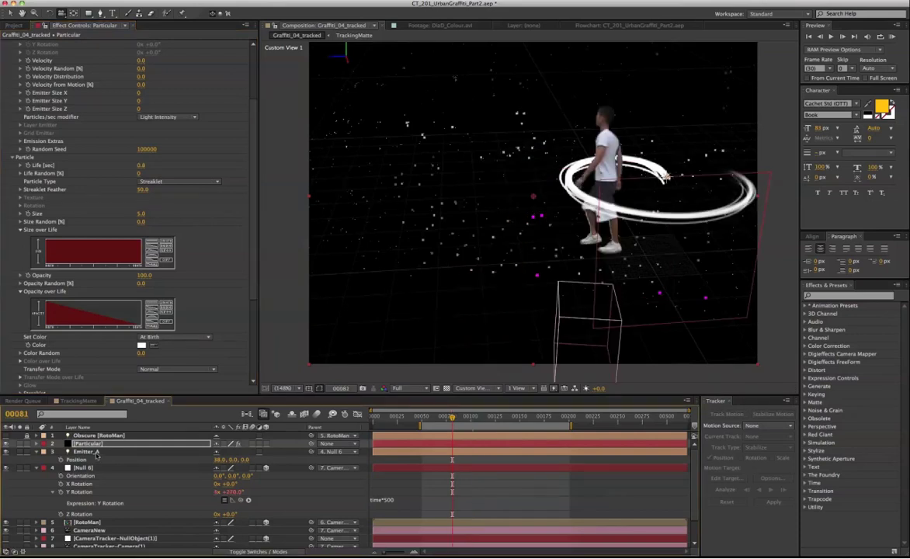
Keyframe Null 6's Anchor Point, using Y 60 at frame 75 and copying the frame 50 keyframe to about frame 100
{"action": "left_click", "coordinate": [84, 468]}
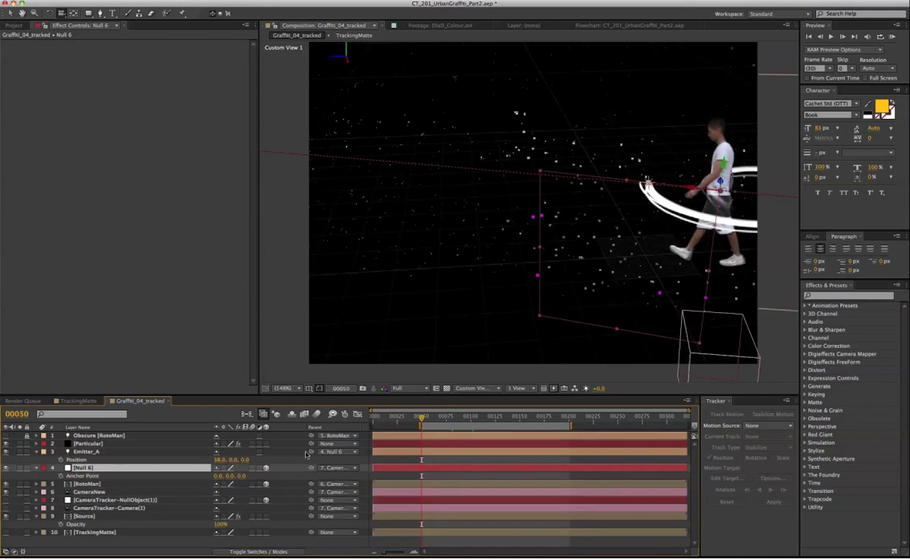
{"action": "left_click", "coordinate": [446, 418]}
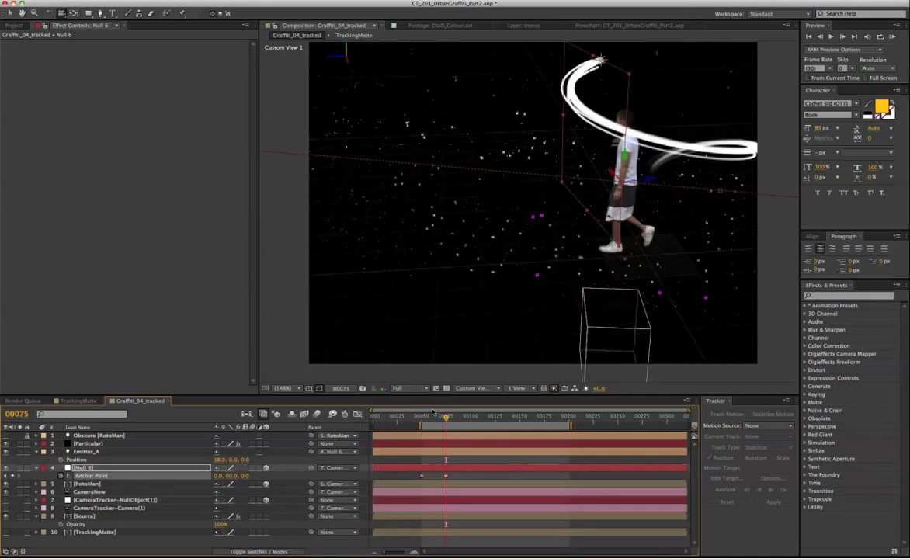
{"action": "left_click", "coordinate": [431, 417]}
{"action": "left_click", "coordinate": [420, 418]}
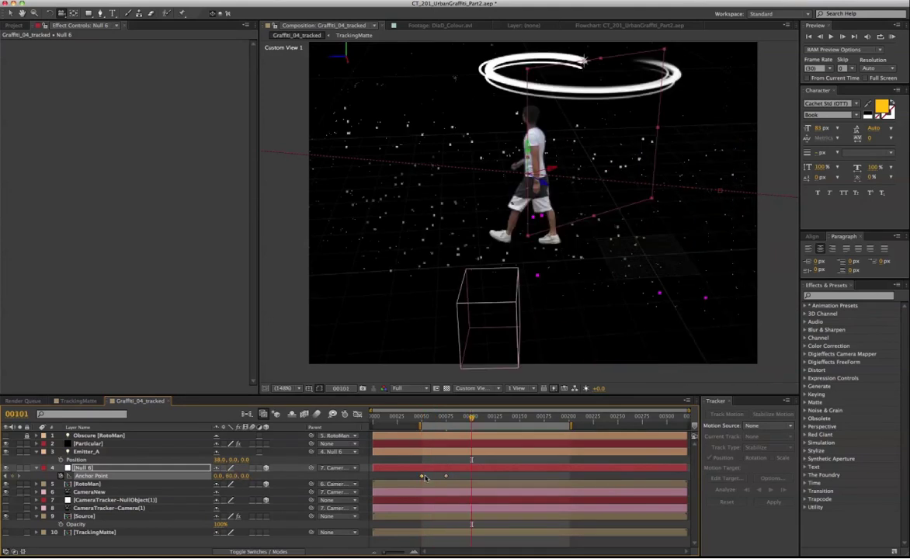
{"action": "left_click_drag", "start_coordinate": [430, 473], "coordinate": [416, 480]}
{"action": "key", "text": "super+v"}
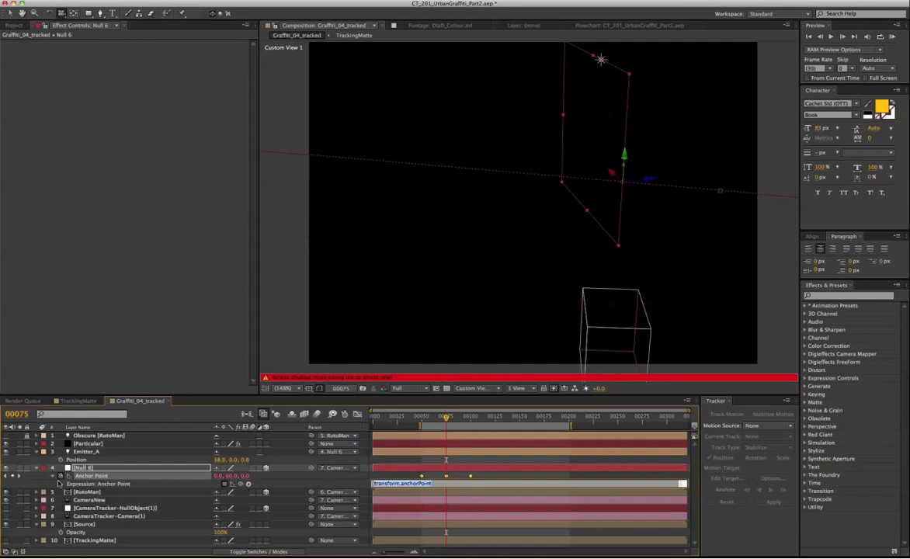
Add a loopOut(type = "cycle", numKeyframes = 0) expression to Null 6's Anchor Point and check the looping motion
{"action": "left_click", "coordinate": [250, 485]}
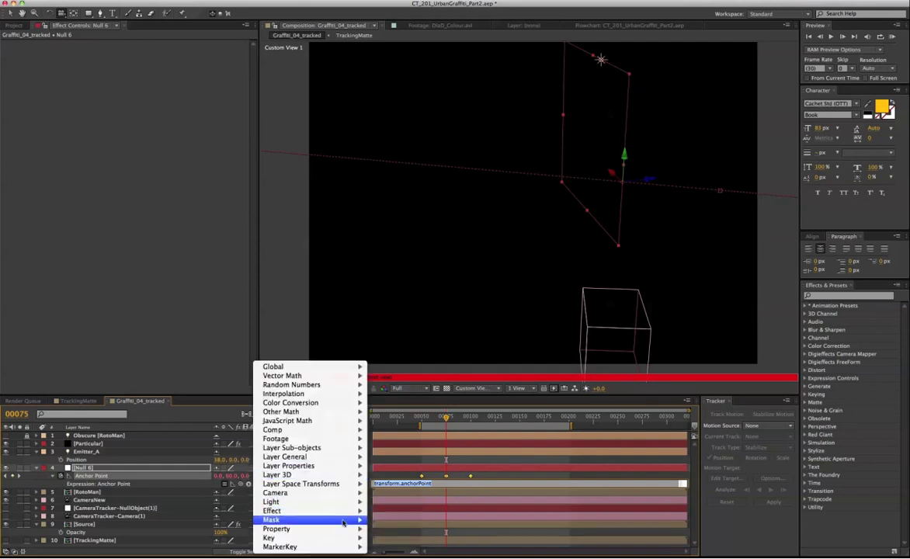
{"action": "mouse_move", "coordinate": [342, 529]}
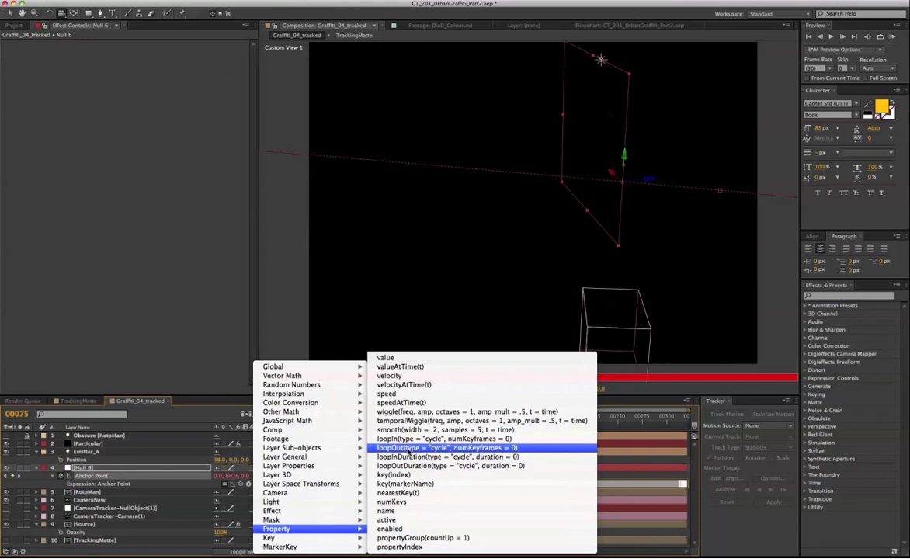
{"action": "left_click", "coordinate": [411, 448]}
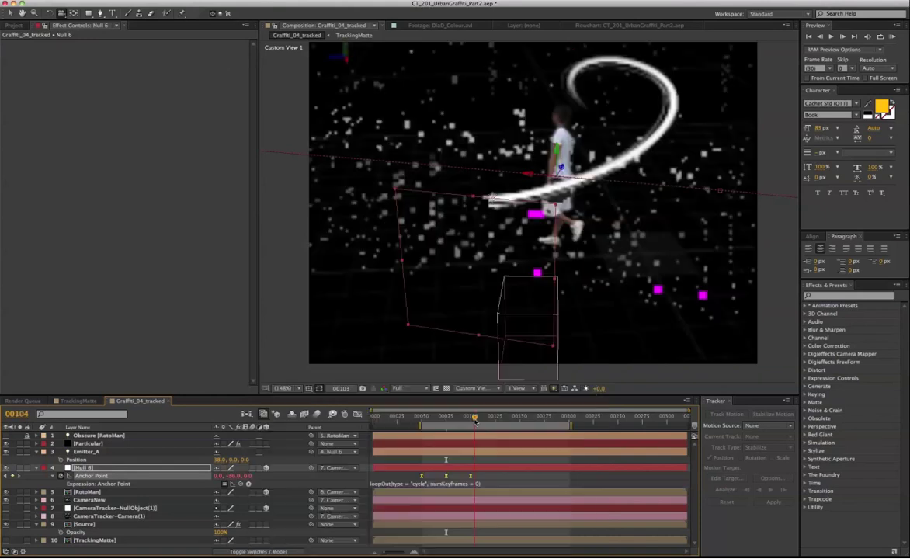
{"action": "left_click_drag", "start_coordinate": [476, 418], "coordinate": [506, 417]}
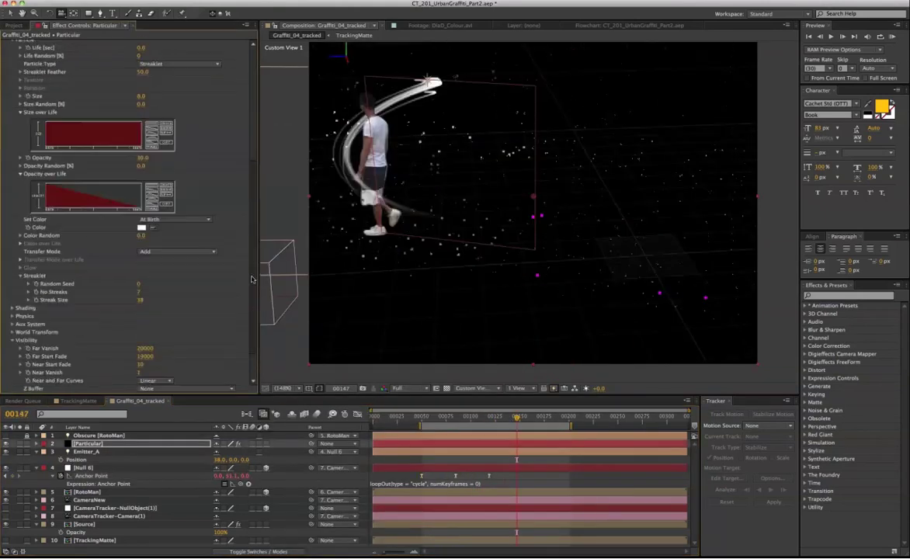
Change the streak's particle color to turquoise and add a Glow effect to the Particular layer
{"action": "scroll", "coordinate": [236, 290], "scroll_direction": "down", "scroll_amount": 3}
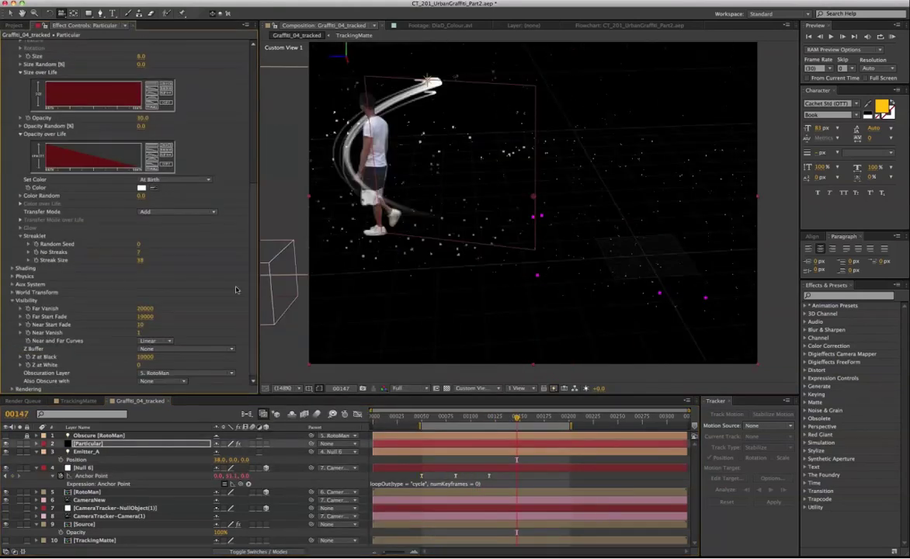
{"action": "left_click", "coordinate": [143, 189]}
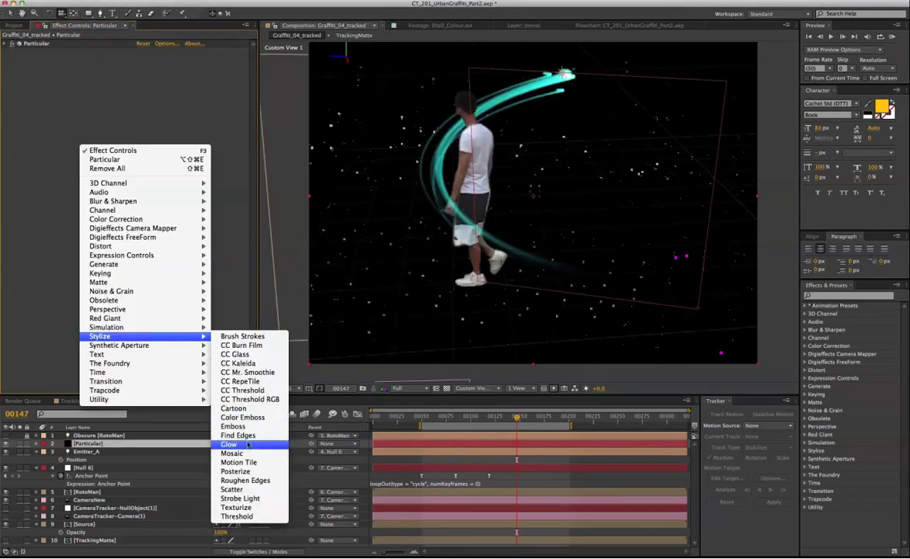
{"action": "left_click", "coordinate": [244, 445]}
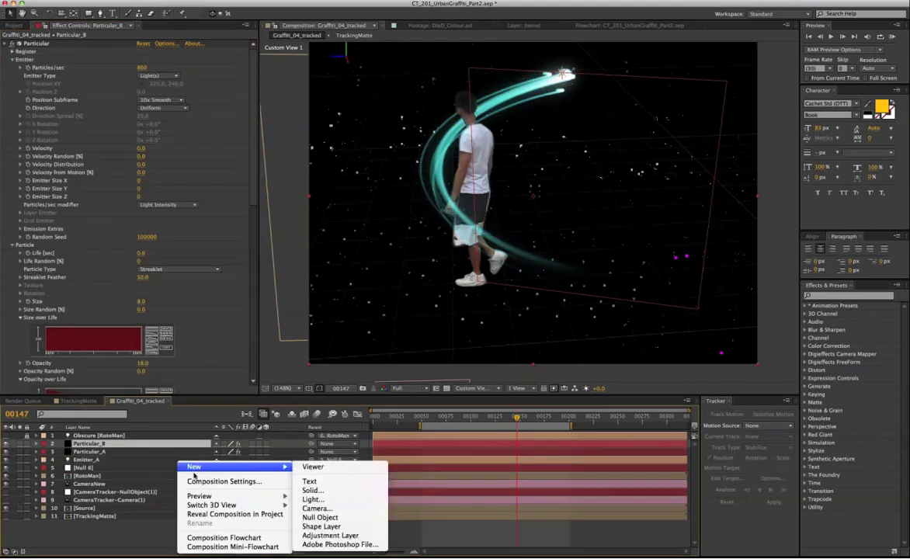
Reset the Particular effect on Particular_B and set its Emitter Type to Light(s), confirming the light emitter options
{"action": "key", "text": "Escape"}
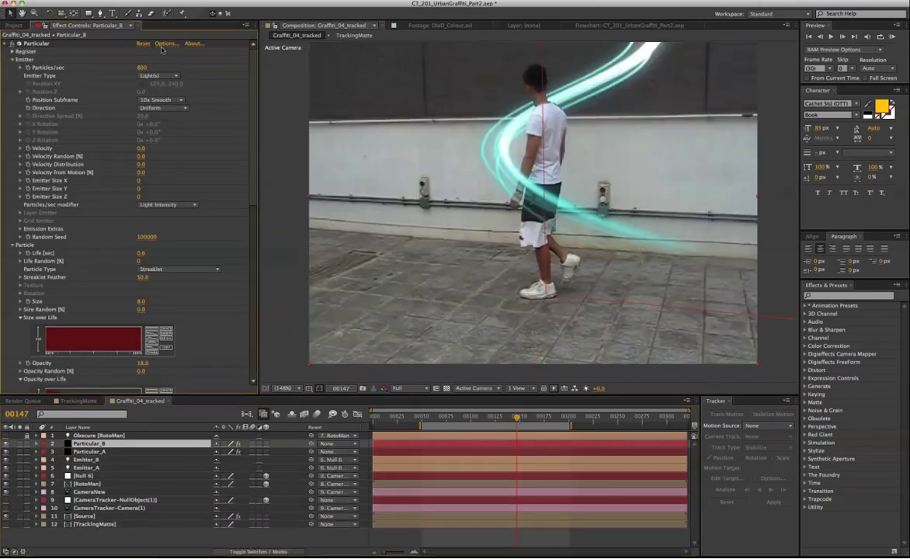
{"action": "left_click", "coordinate": [142, 43]}
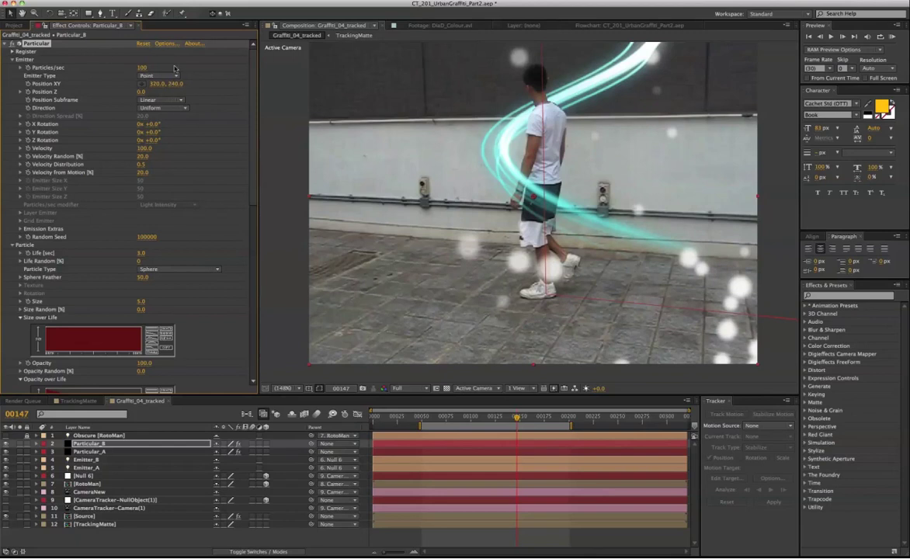
{"action": "left_click", "coordinate": [167, 76]}
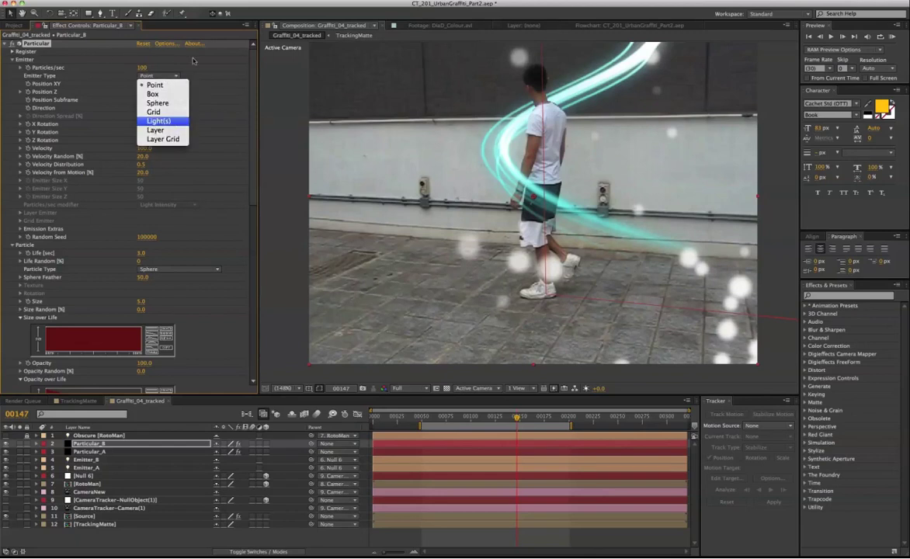
{"action": "left_click", "coordinate": [176, 122]}
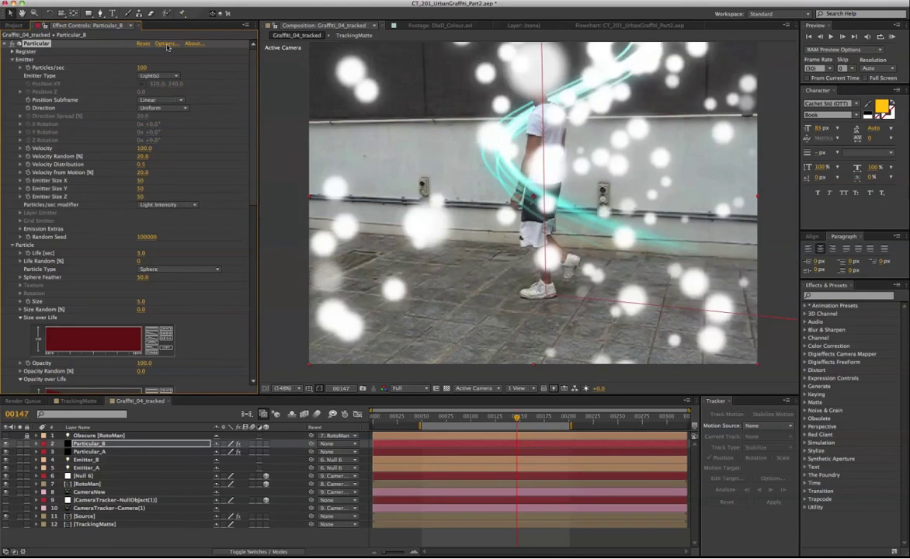
{"action": "left_click", "coordinate": [167, 44]}
{"action": "key", "text": "Return"}
Switch to Custom View 1 and hide the Particular_A layer to isolate Particular_B's particles
{"action": "left_click", "coordinate": [519, 388]}
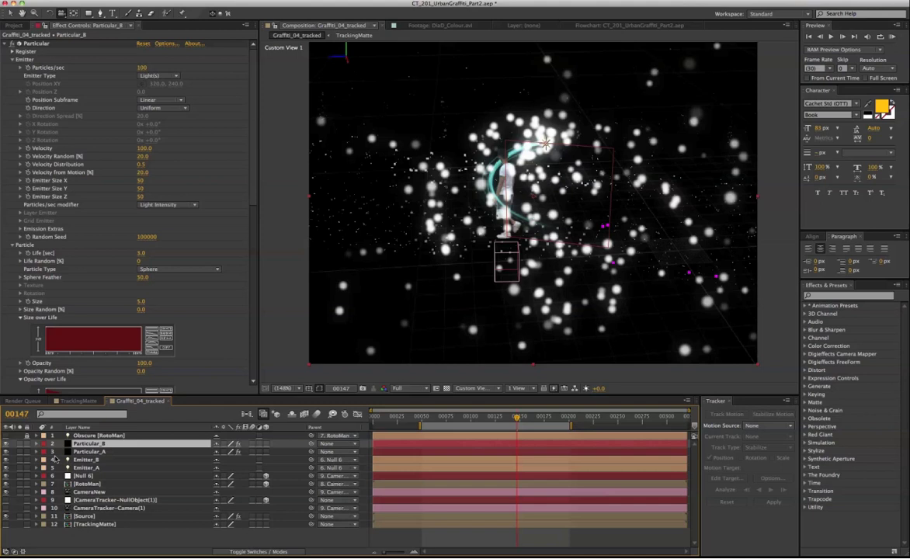
{"action": "left_click", "coordinate": [6, 459]}
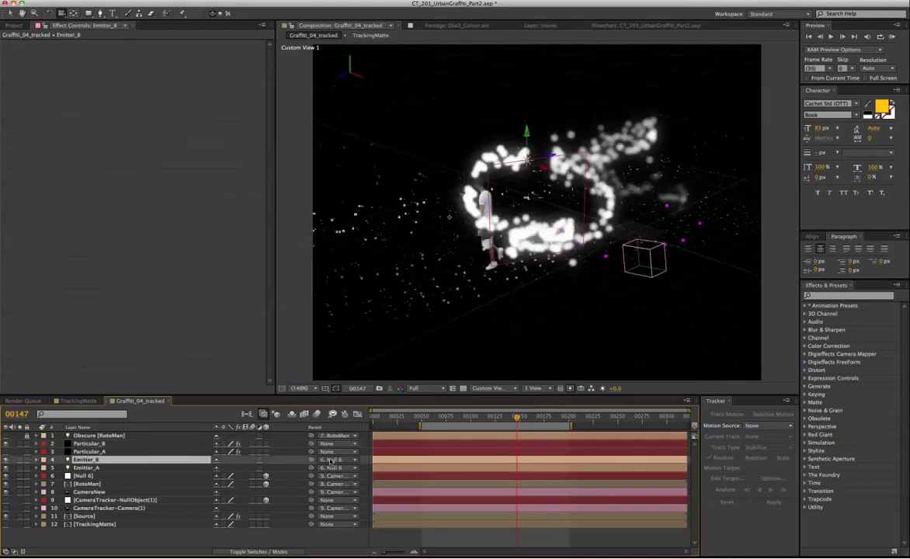
{"action": "left_click", "coordinate": [152, 443]}
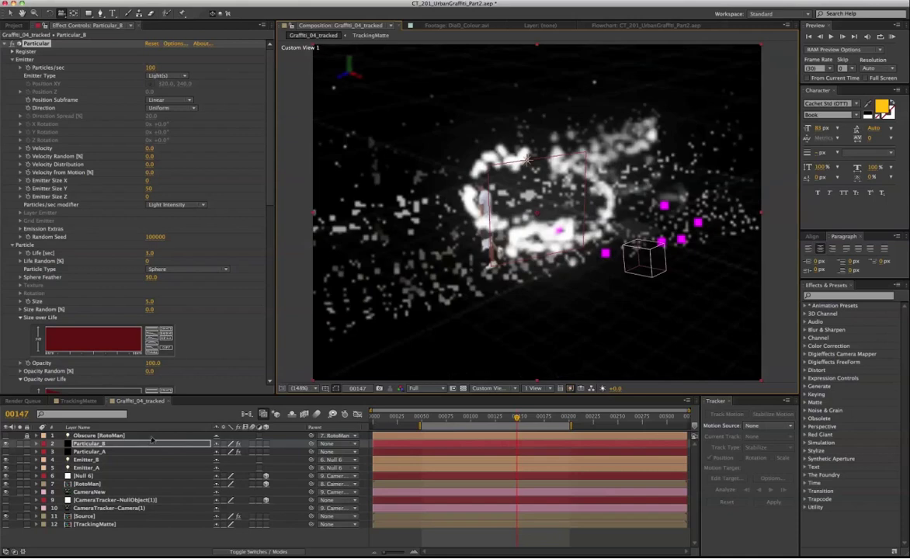
Unparent Emitter_B from Null 6 and shift the light along its X axis
{"action": "left_click", "coordinate": [164, 460]}
{"action": "left_click", "coordinate": [338, 459]}
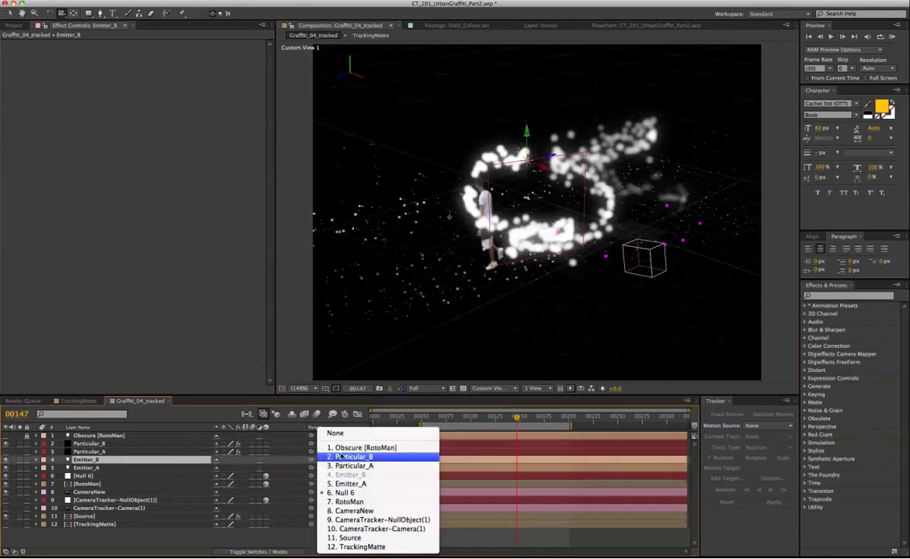
{"action": "left_click", "coordinate": [318, 399]}
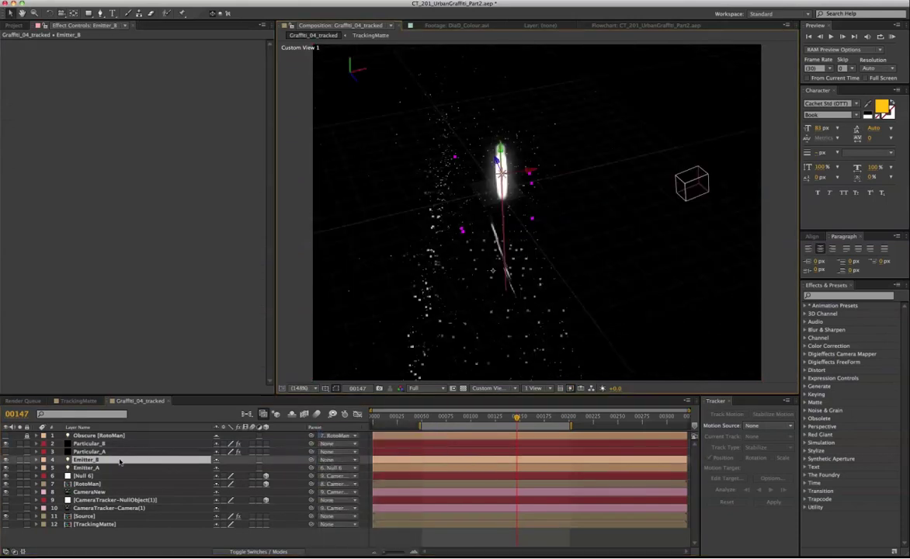
{"action": "left_click_drag", "start_coordinate": [533, 172], "coordinate": [494, 185]}
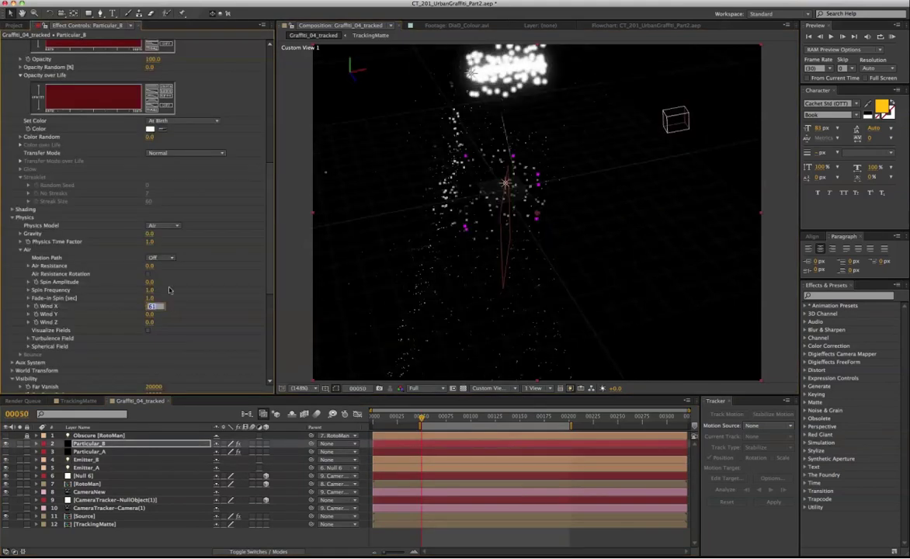
Adjust Particular_B's Air physics to Wind X -37 and Wind Z -97 so the particles drift away from the emitter
{"action": "type", "text": "0"}
{"action": "key", "text": "Return"}
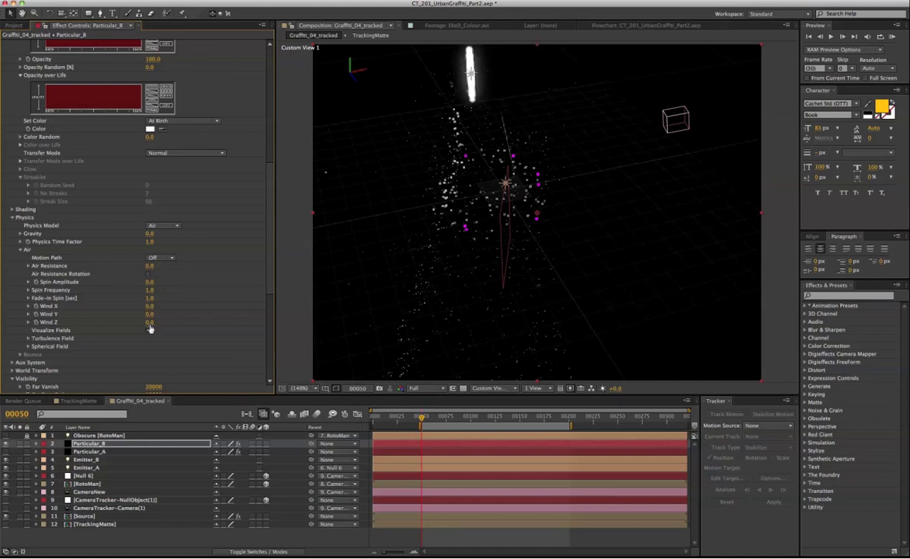
{"action": "mouse_move", "coordinate": [149, 322]}
{"action": "left_mouse_down"}
{"action": "mouse_move", "coordinate": [196, 322]}
{"action": "mouse_move", "coordinate": [35, 330]}
{"action": "mouse_move", "coordinate": [102, 332]}
{"action": "mouse_move", "coordinate": [158, 308]}
{"action": "mouse_move", "coordinate": [128, 307]}
{"action": "mouse_move", "coordinate": [135, 310]}
{"action": "left_mouse_up"}
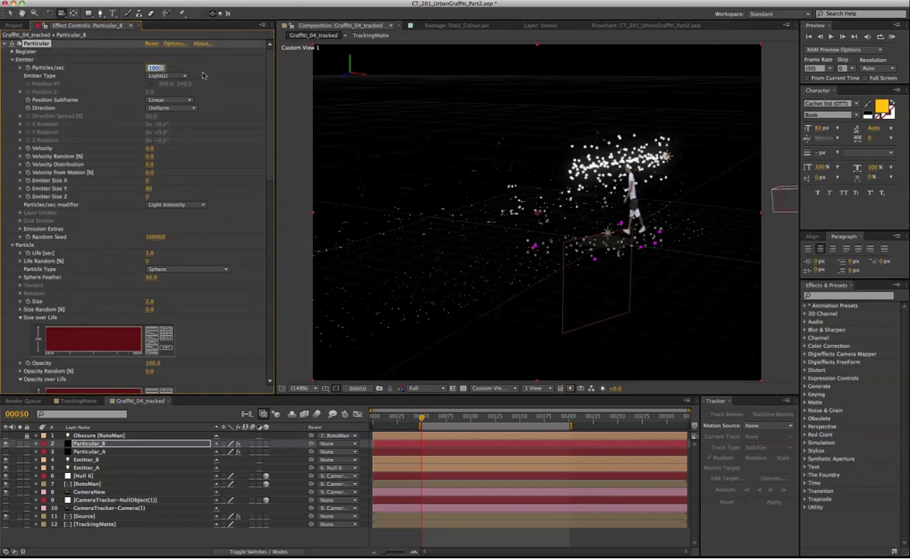
Set Particular_B's Particles/sec to 8
{"action": "key", "text": "BackSpace"}
{"action": "type", "text": "8"}
{"action": "key", "text": "Return"}
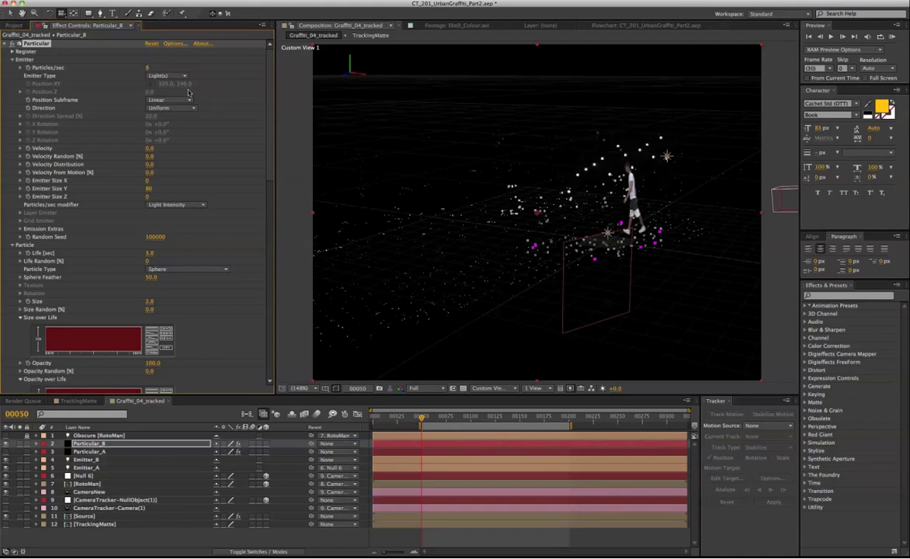
Set the Aux System of Particular_B to emit Continuously
{"action": "scroll", "coordinate": [263, 164], "scroll_direction": "down", "scroll_amount": 10}
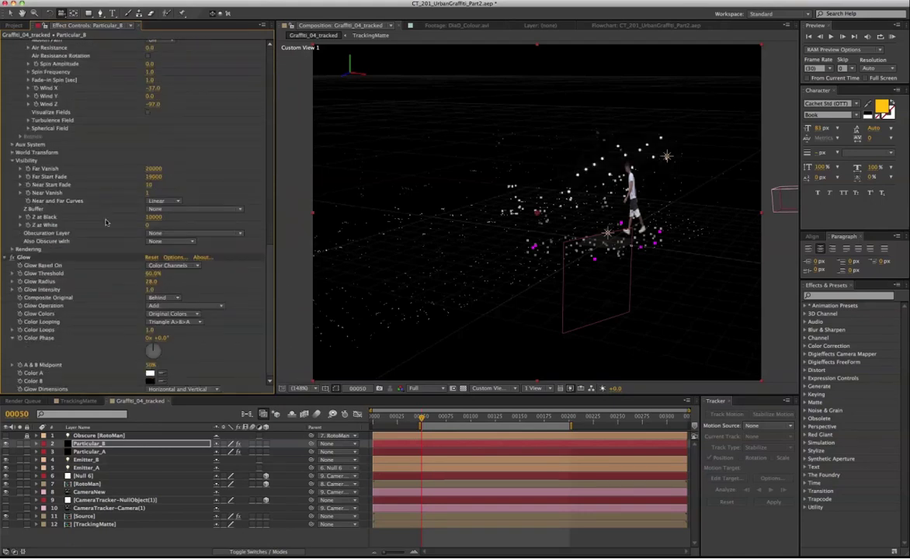
{"action": "left_click", "coordinate": [11, 144]}
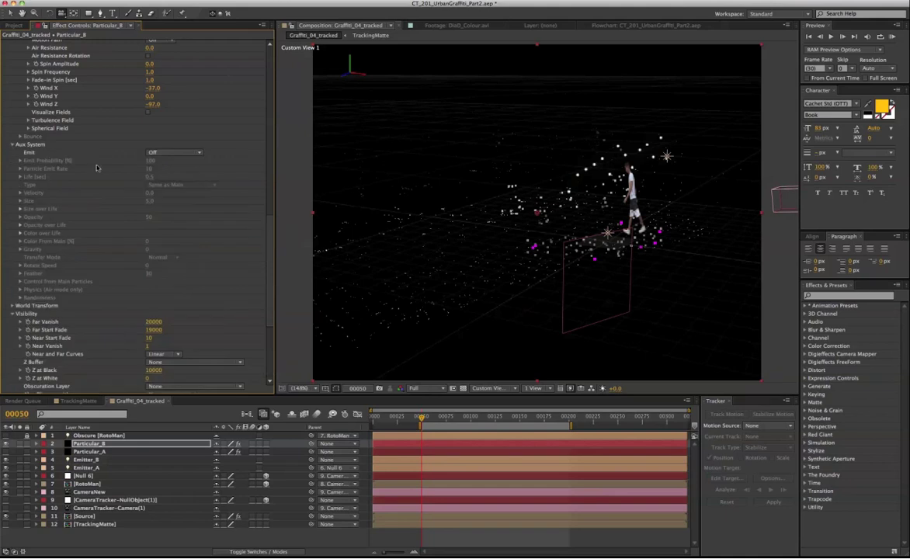
{"action": "left_click", "coordinate": [174, 153]}
{"action": "left_click", "coordinate": [186, 180]}
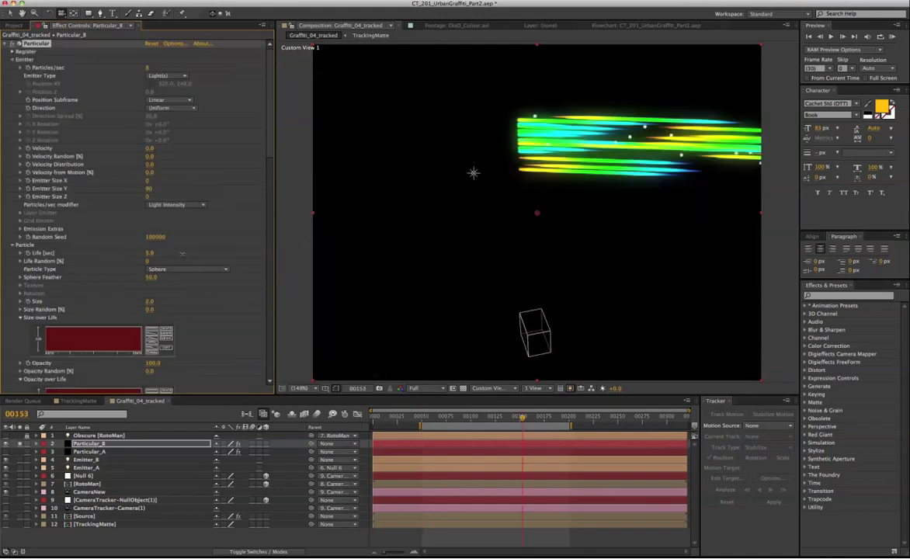
Give Particular_B's main particles a Life of 30 seconds and a Size of 0, and unsolo the layer
{"action": "left_click_drag", "start_coordinate": [181, 253], "coordinate": [202, 253]}
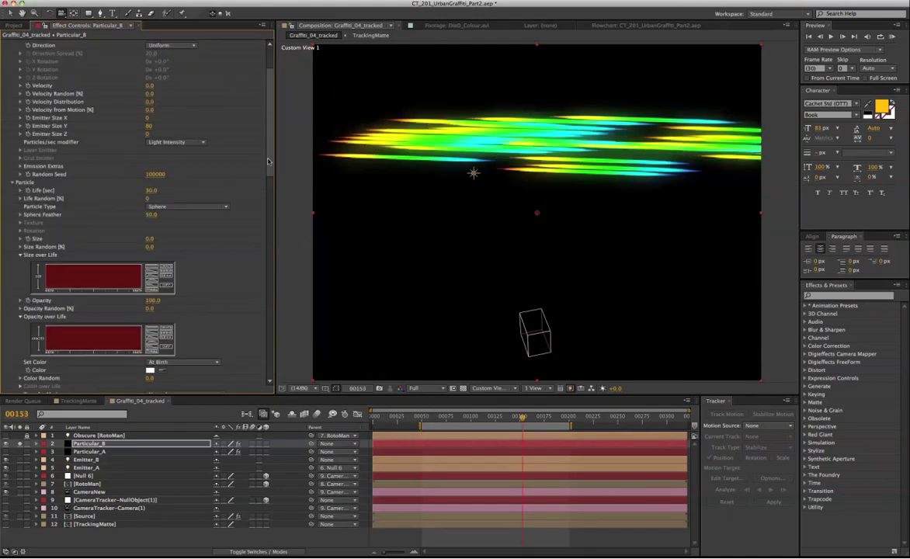
{"action": "left_click_drag", "start_coordinate": [271, 170], "coordinate": [274, 207]}
{"action": "scroll", "coordinate": [273, 207], "scroll_direction": "down", "scroll_amount": 8}
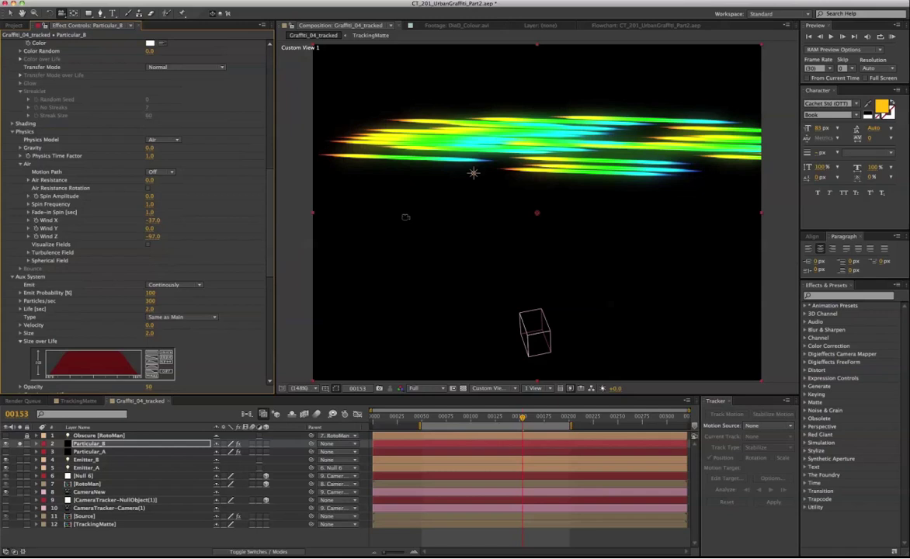
{"action": "left_click", "coordinate": [19, 444]}
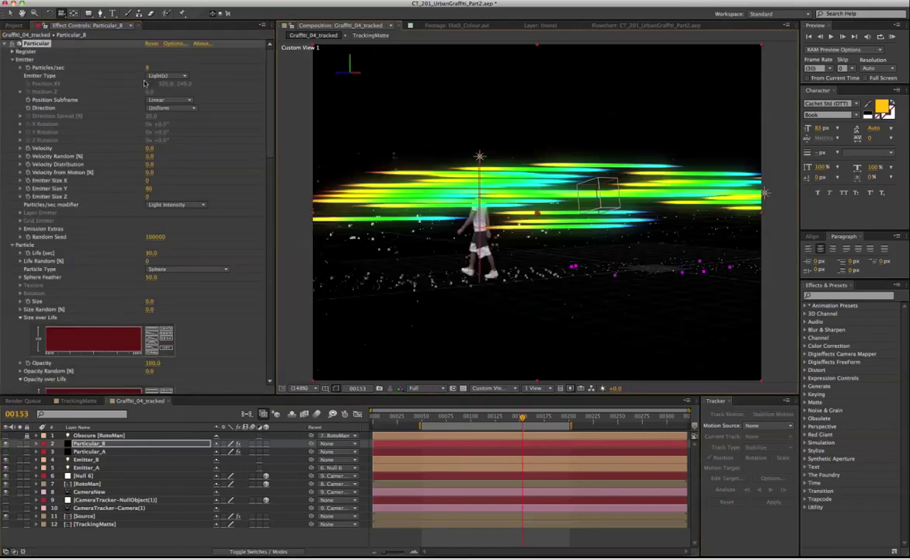
Reduce Particular_B's Particles/sec to 6
{"action": "left_click_drag", "start_coordinate": [147, 68], "coordinate": [155, 73]}
{"action": "left_click", "coordinate": [149, 68]}
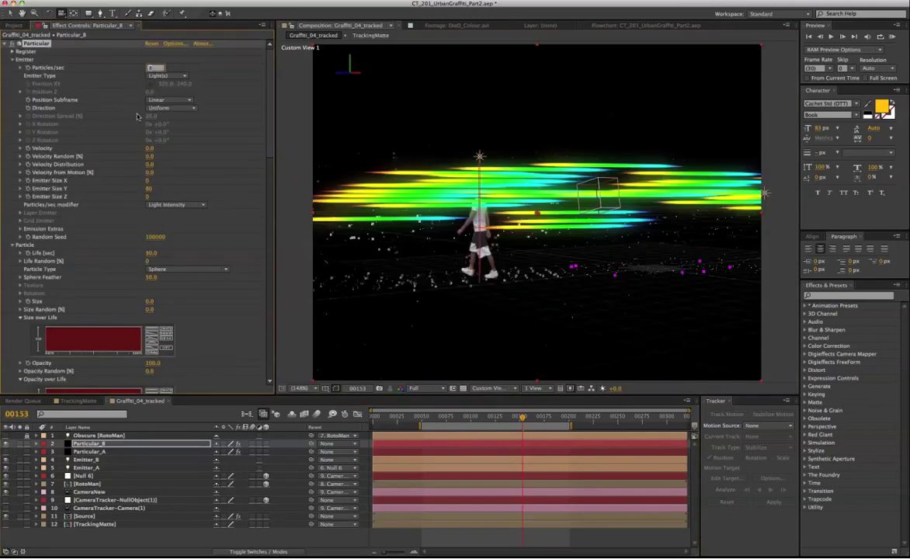
{"action": "type", "text": "6"}
{"action": "key", "text": "Return"}
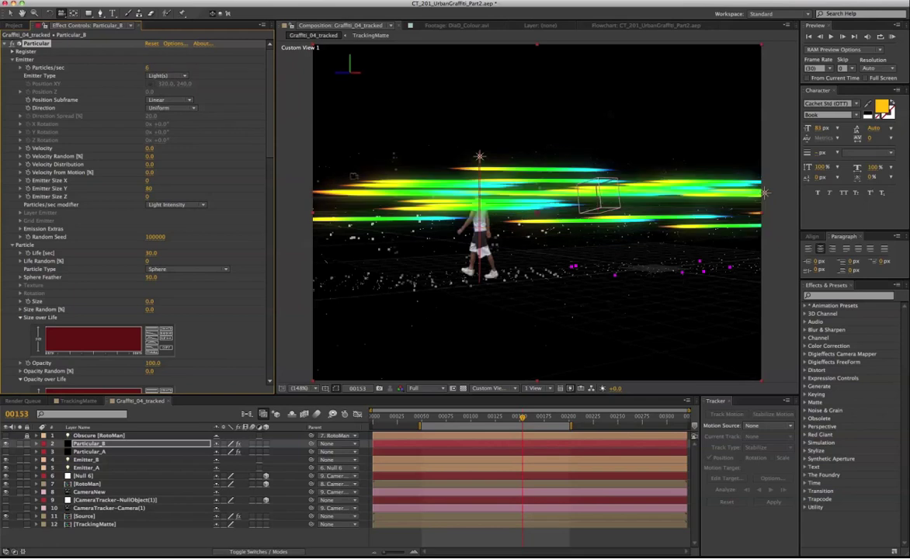
Set the Turbulence Field's Affect Position to 44 and Scale to 17 so Particular_B's streaks become wavy
{"action": "scroll", "coordinate": [28, 275], "scroll_direction": "down", "scroll_amount": 10}
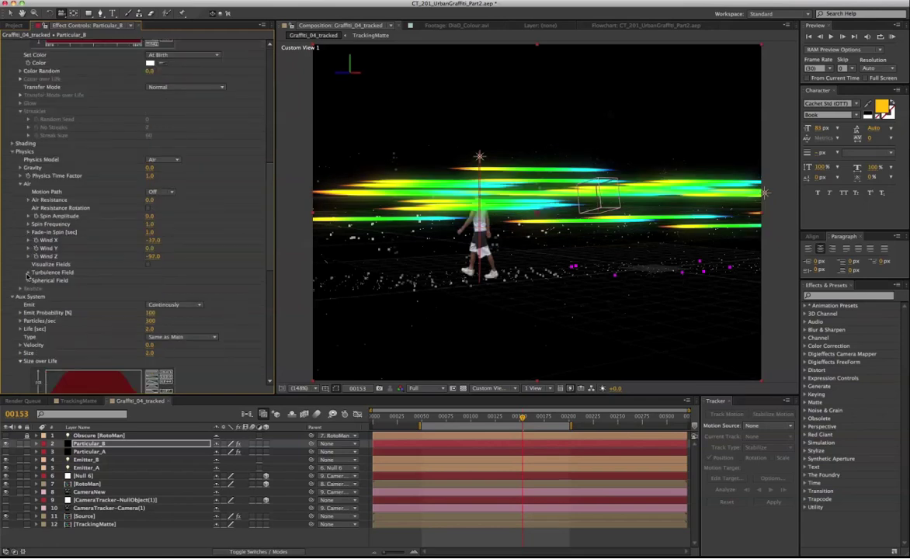
{"action": "left_click", "coordinate": [28, 272]}
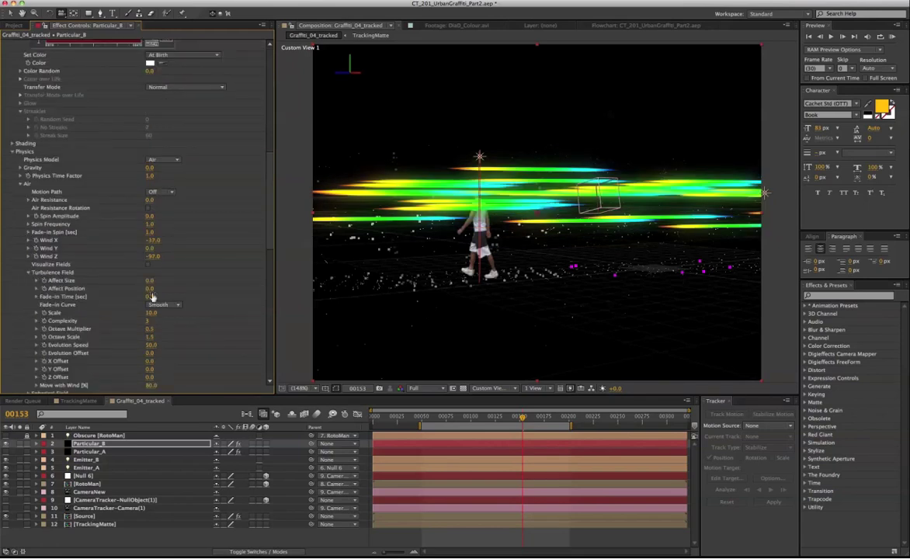
{"action": "left_click_drag", "start_coordinate": [150, 289], "coordinate": [179, 289]}
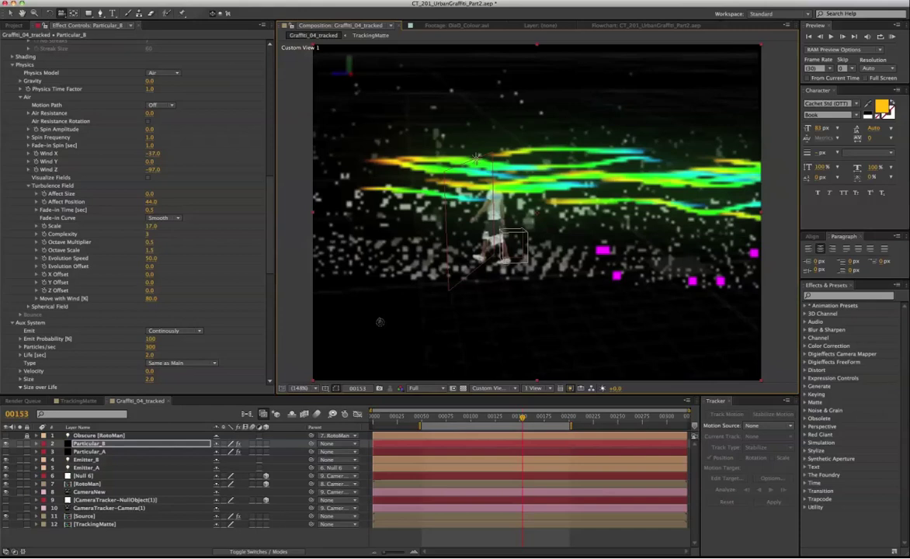
Set the Size of the Aux System particles in Particular_B to 1.0
{"action": "left_click_drag", "start_coordinate": [268, 329], "coordinate": [260, 326]}
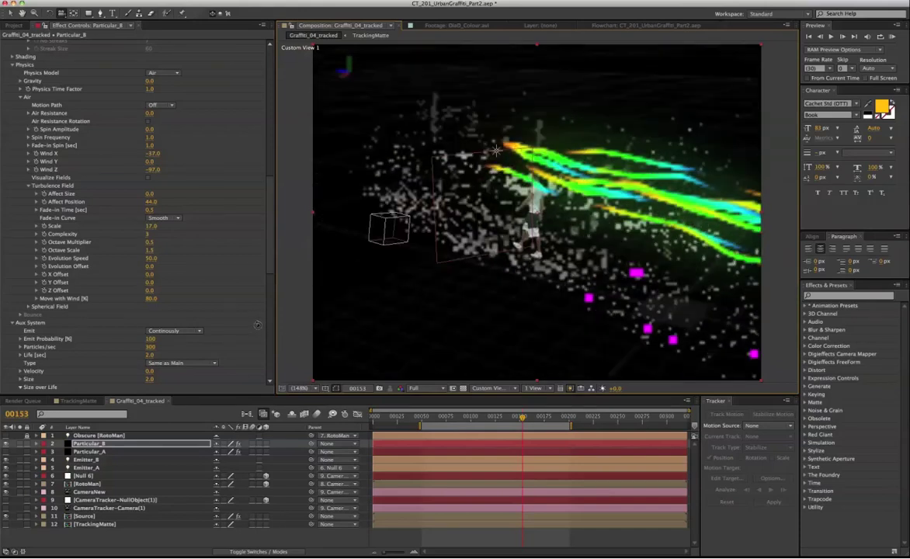
{"action": "left_click_drag", "start_coordinate": [484, 280], "coordinate": [417, 308]}
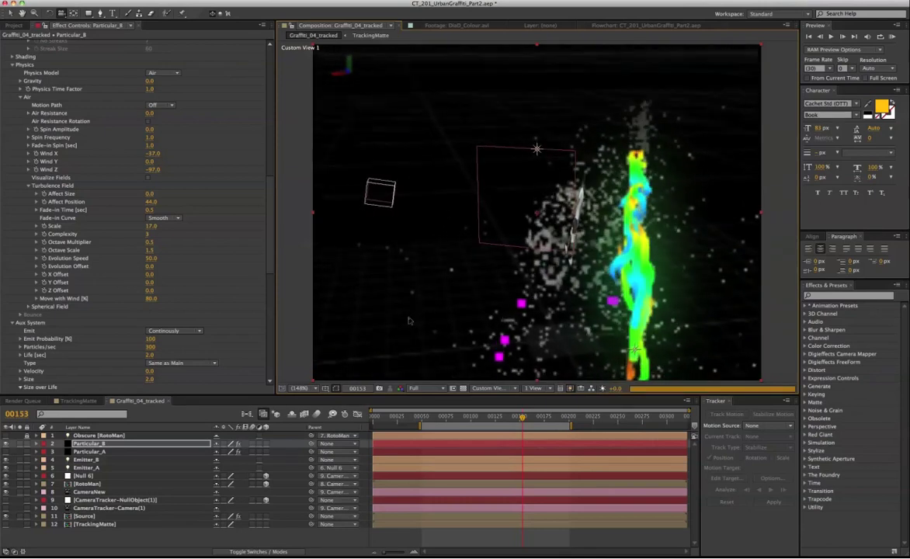
{"action": "scroll", "coordinate": [270, 322], "scroll_direction": "down", "scroll_amount": 5}
{"action": "left_click_drag", "start_coordinate": [270, 321], "coordinate": [270, 329]}
{"action": "left_click", "coordinate": [150, 104]}
{"action": "left_click", "coordinate": [150, 129]}
{"action": "type", "text": "1"}
{"action": "key", "text": "Return"}
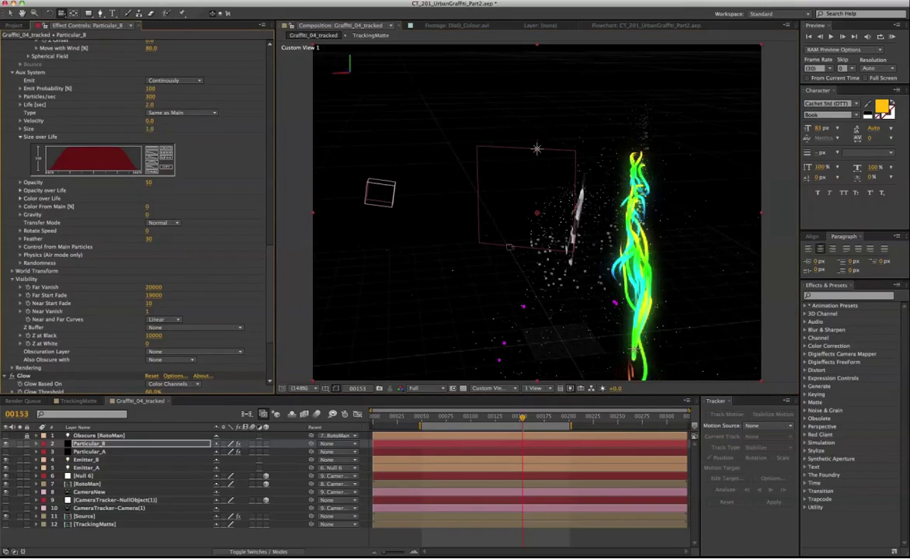
Set the Aux System's Opacity to 18 and its Transfer Mode to Add in Particular_B
{"action": "left_click", "coordinate": [148, 183]}
{"action": "type", "text": "20"}
{"action": "scroll", "coordinate": [133, 80], "scroll_direction": "down", "scroll_amount": 3}
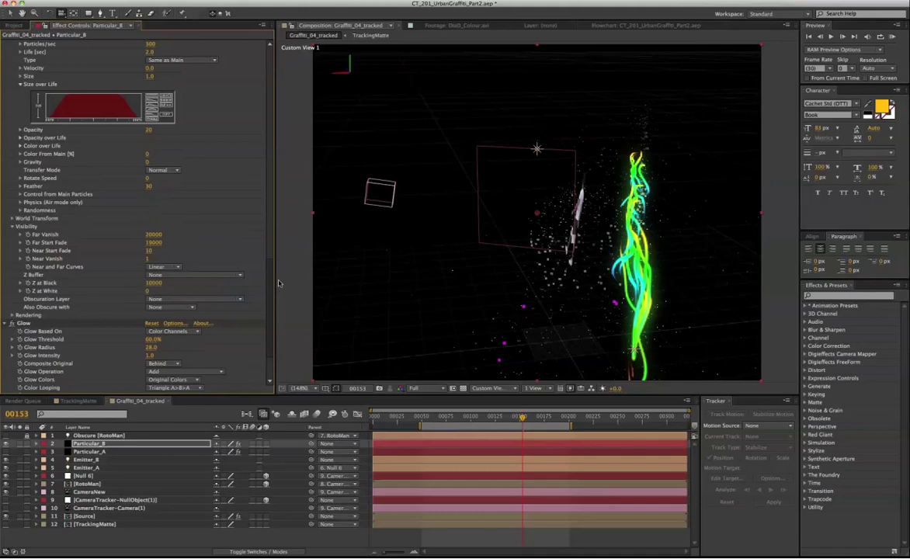
{"action": "left_click", "coordinate": [170, 181]}
{"action": "left_click", "coordinate": [172, 188]}
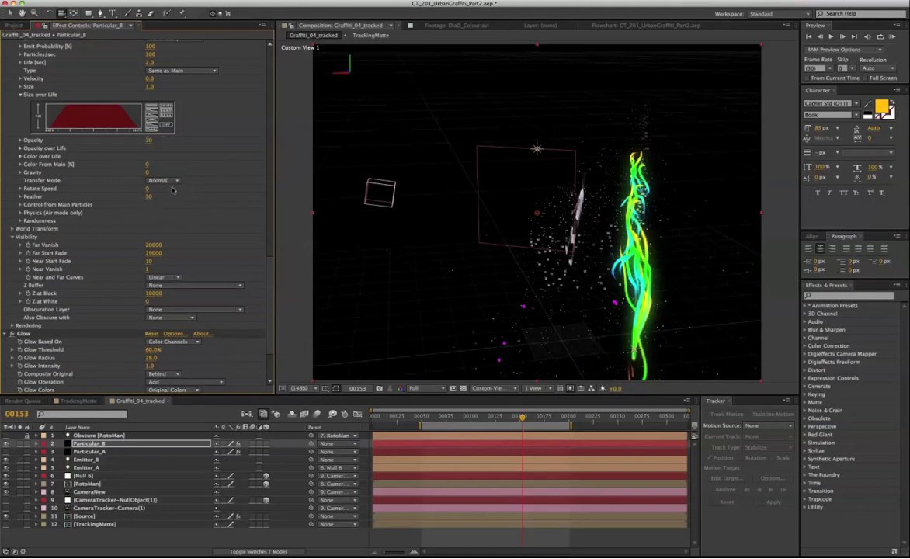
{"action": "left_click", "coordinate": [148, 140]}
{"action": "type", "text": "18"}
{"action": "key", "text": "Return"}
Toggle the Source layer back to 2D with CameraTracker and view the composition through the Active Camera
{"action": "left_click_drag", "start_coordinate": [573, 293], "coordinate": [785, 274]}
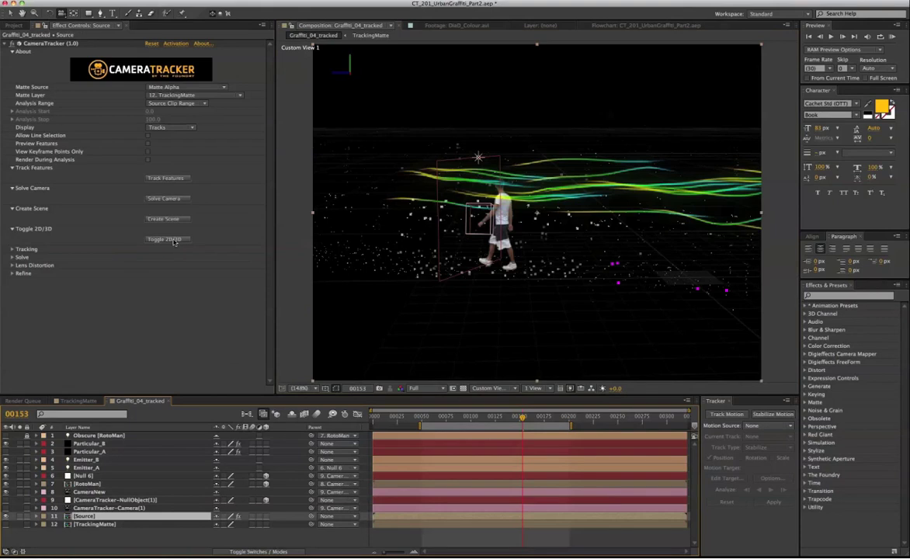
{"action": "left_click", "coordinate": [173, 240]}
{"action": "left_click", "coordinate": [503, 388]}
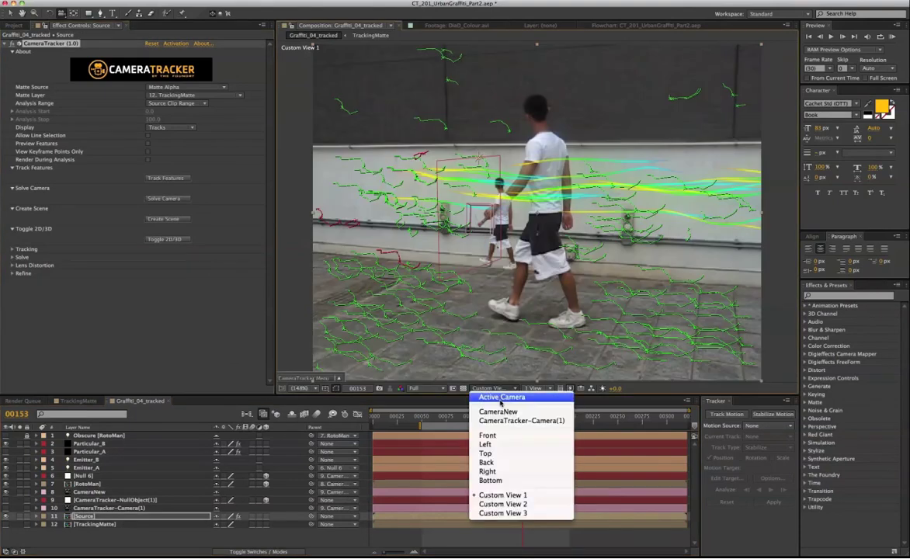
{"action": "left_click", "coordinate": [503, 399]}
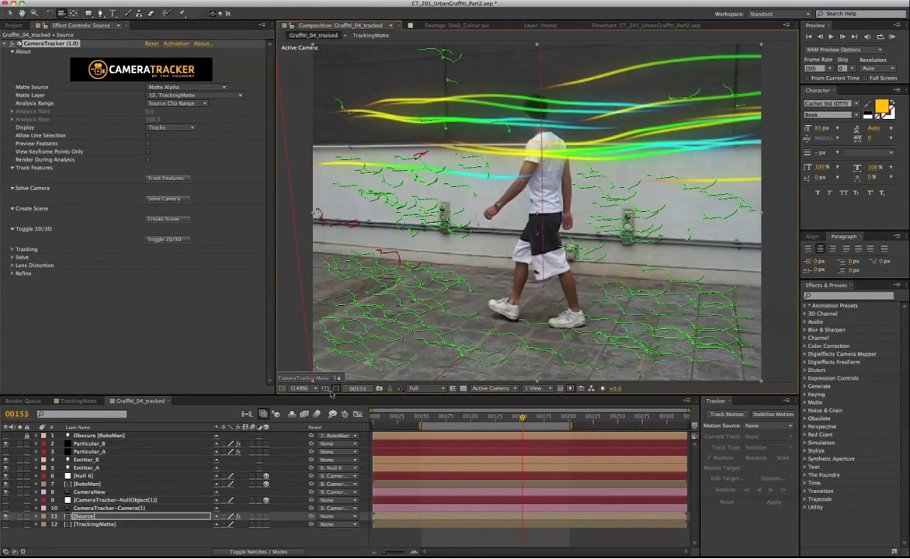
Set Particular_B's Obscuration Layer to RotoMan in its Visibility settings
{"action": "left_click", "coordinate": [113, 444]}
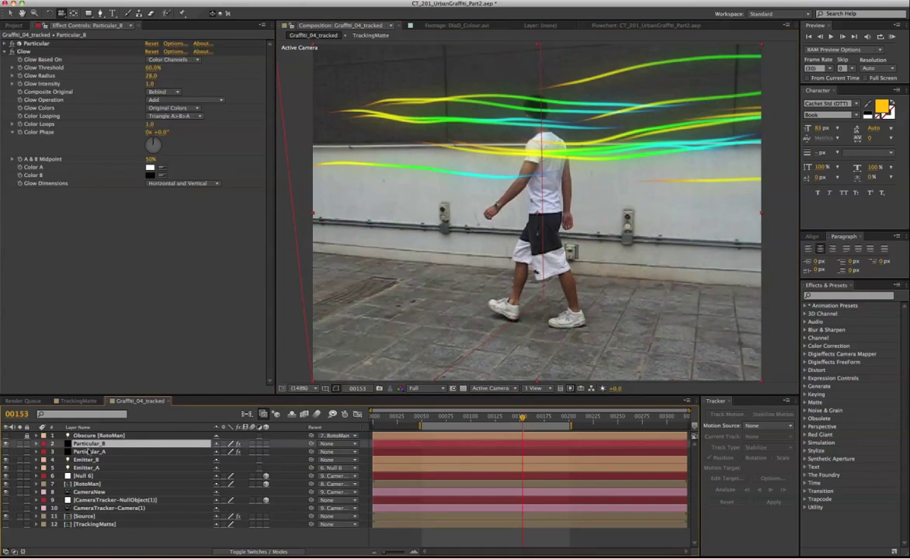
{"action": "left_click", "coordinate": [4, 44]}
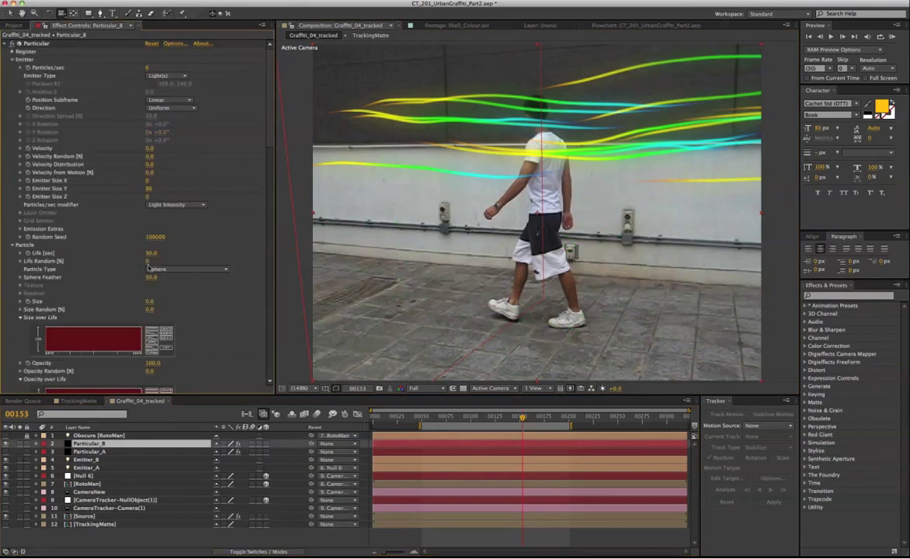
{"action": "scroll", "coordinate": [259, 166], "scroll_direction": "down", "scroll_amount": 15}
{"action": "left_click", "coordinate": [194, 267]}
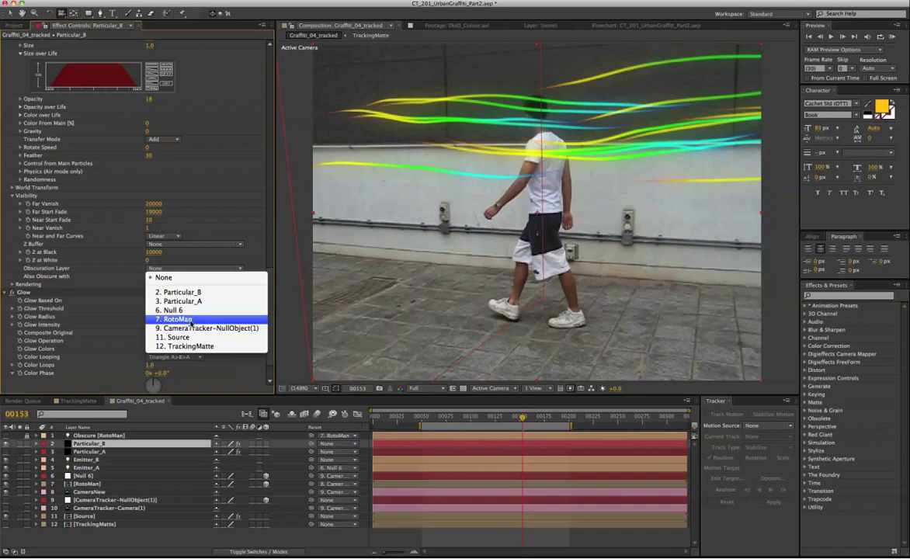
{"action": "left_click", "coordinate": [192, 319]}
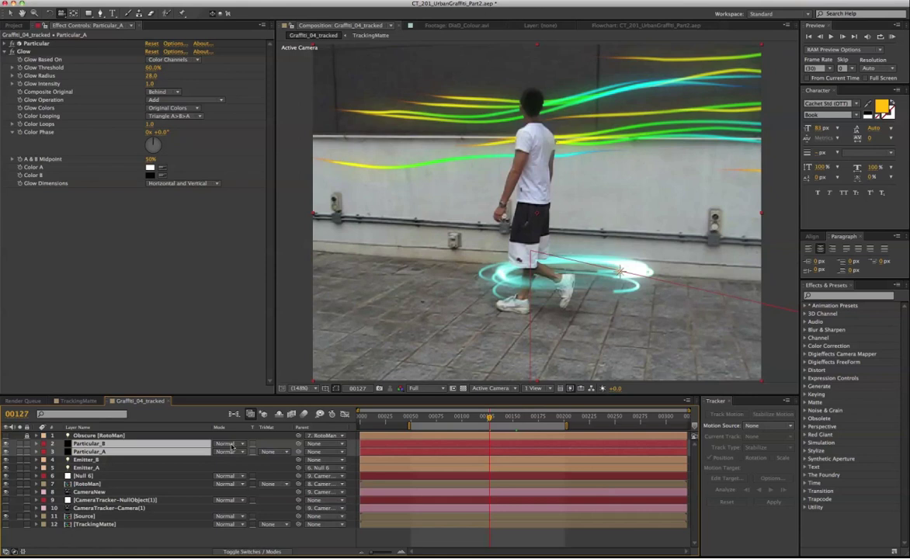
Set the blending mode of the Particular_A and Particular_B layers to Add
{"action": "left_click", "coordinate": [231, 446]}
{"action": "left_click", "coordinate": [217, 320]}
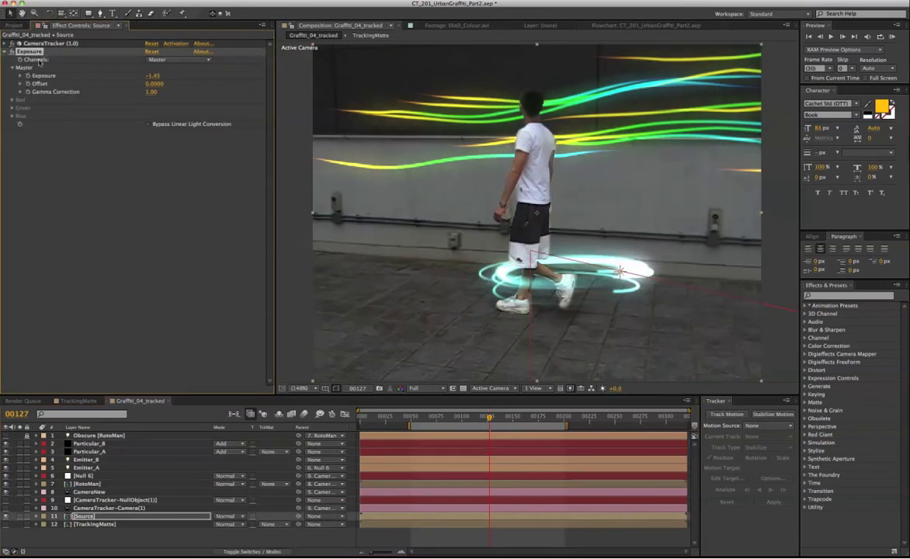
Replace the Source layer's Exposure effect with Brightness & Contrast and lower Brightness to about -60
{"action": "key", "text": "Delete"}
{"action": "right_click", "coordinate": [81, 163]}
{"action": "left_click", "coordinate": [86, 162]}
{"action": "right_click", "coordinate": [94, 164]}
{"action": "mouse_move", "coordinate": [185, 223]}
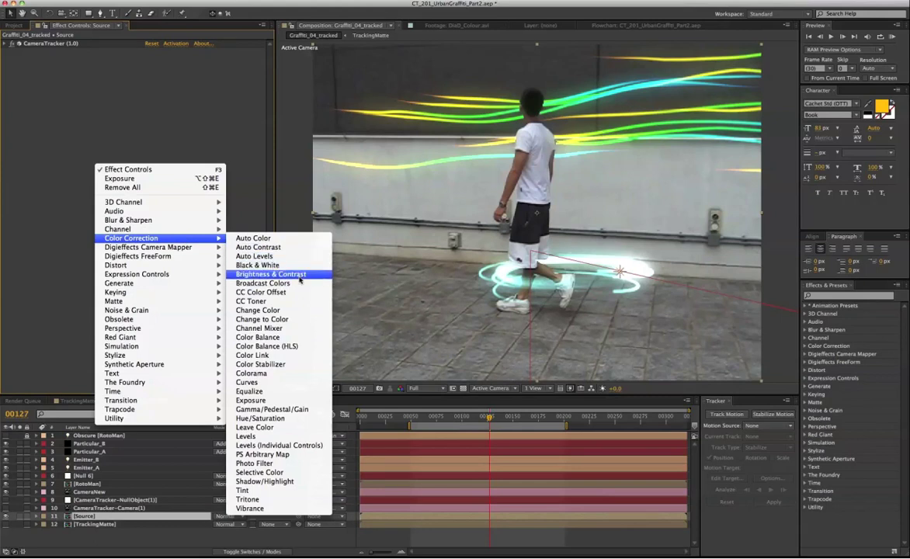
{"action": "left_click", "coordinate": [300, 277]}
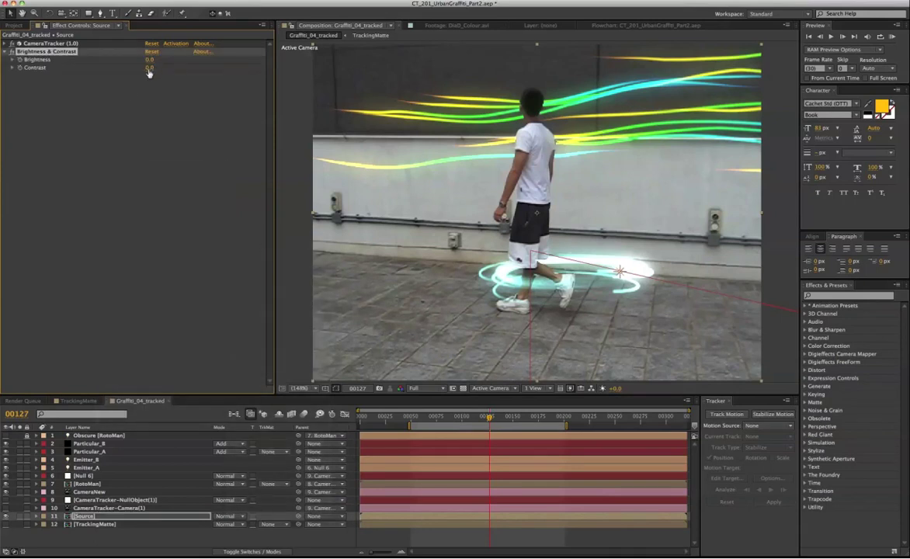
{"action": "left_click_drag", "start_coordinate": [149, 59], "coordinate": [124, 62]}
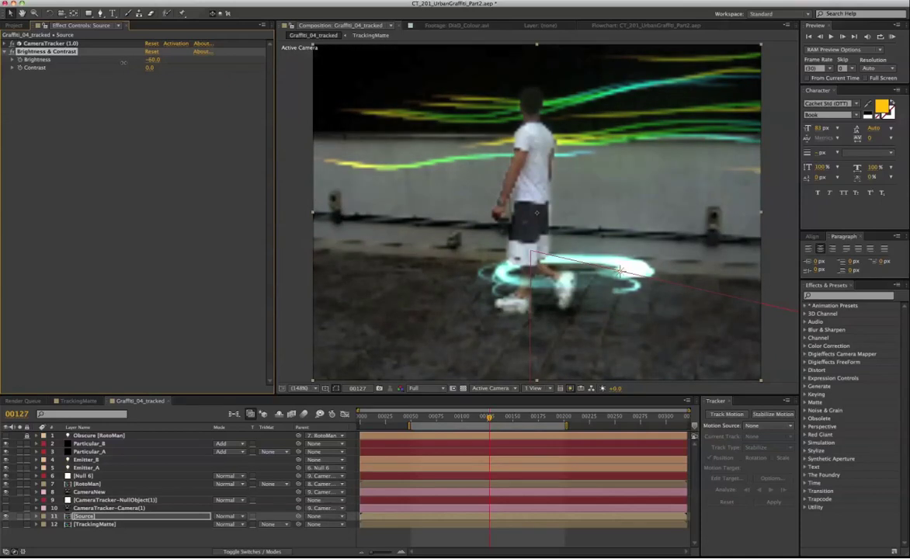